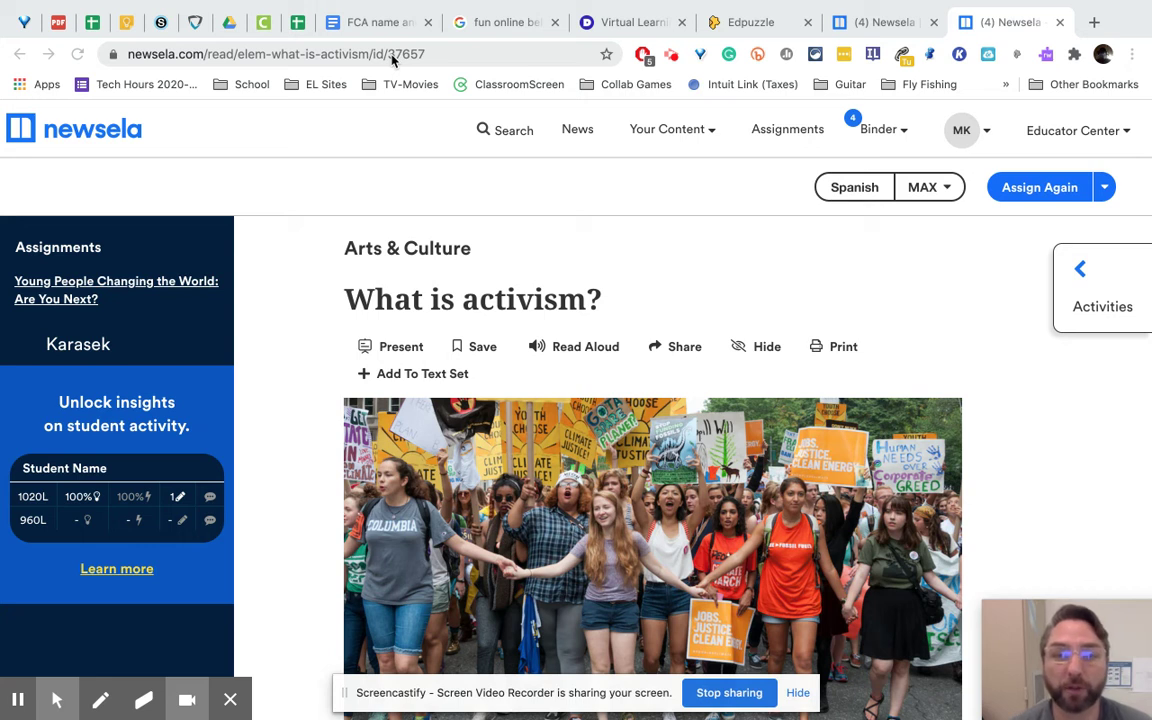
Set the reading level of the "What is activism?" article to English 710L.
{"action": "left_click", "coordinate": [926, 190]}
{"action": "left_click", "coordinate": [926, 190]}
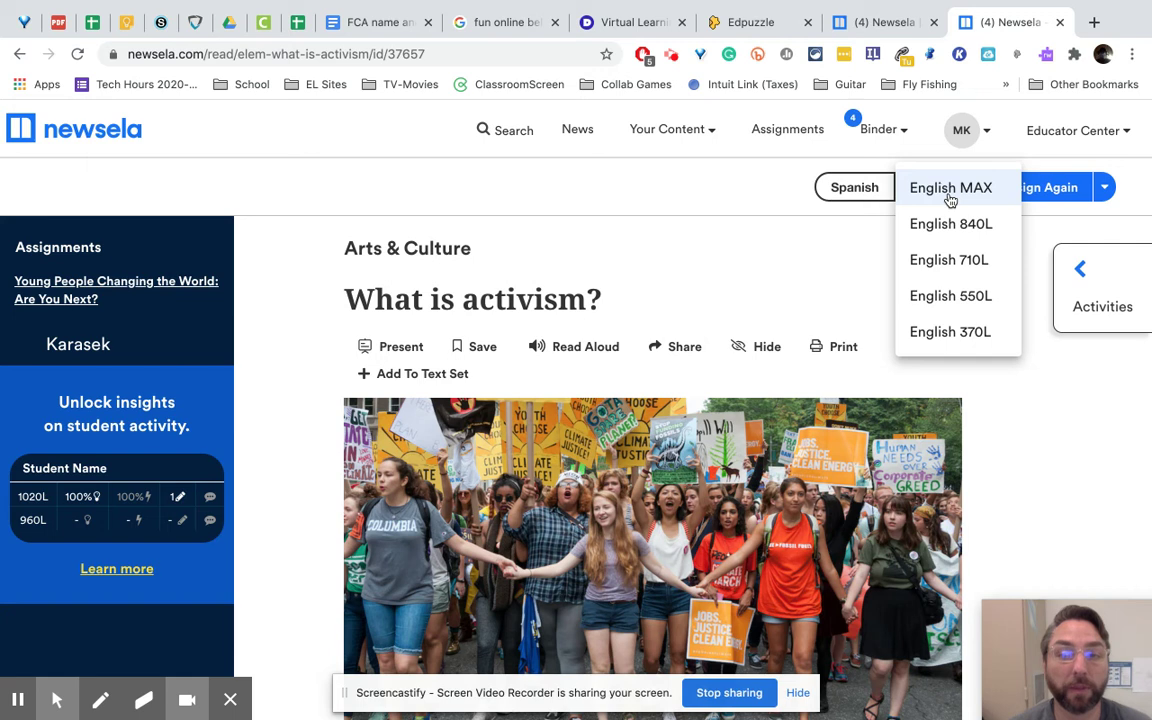
{"action": "left_click", "coordinate": [931, 260]}
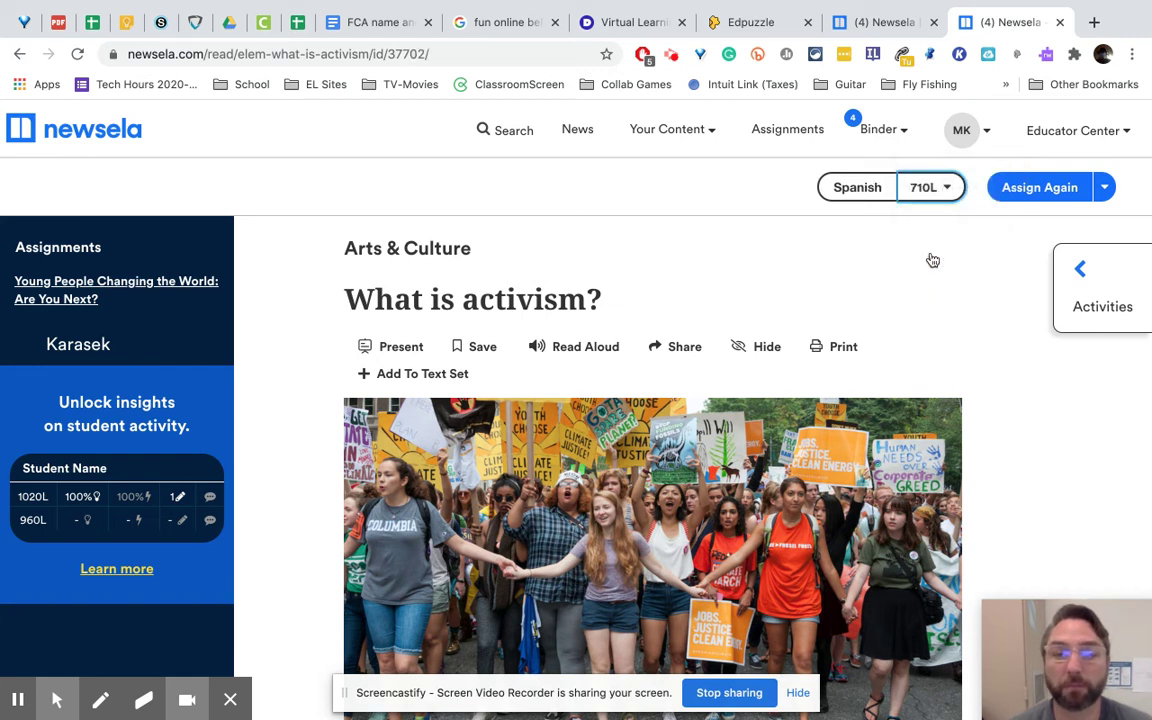
Generate the Article Only print version as a PDF and open it in Kami.
{"action": "left_click", "coordinate": [840, 349]}
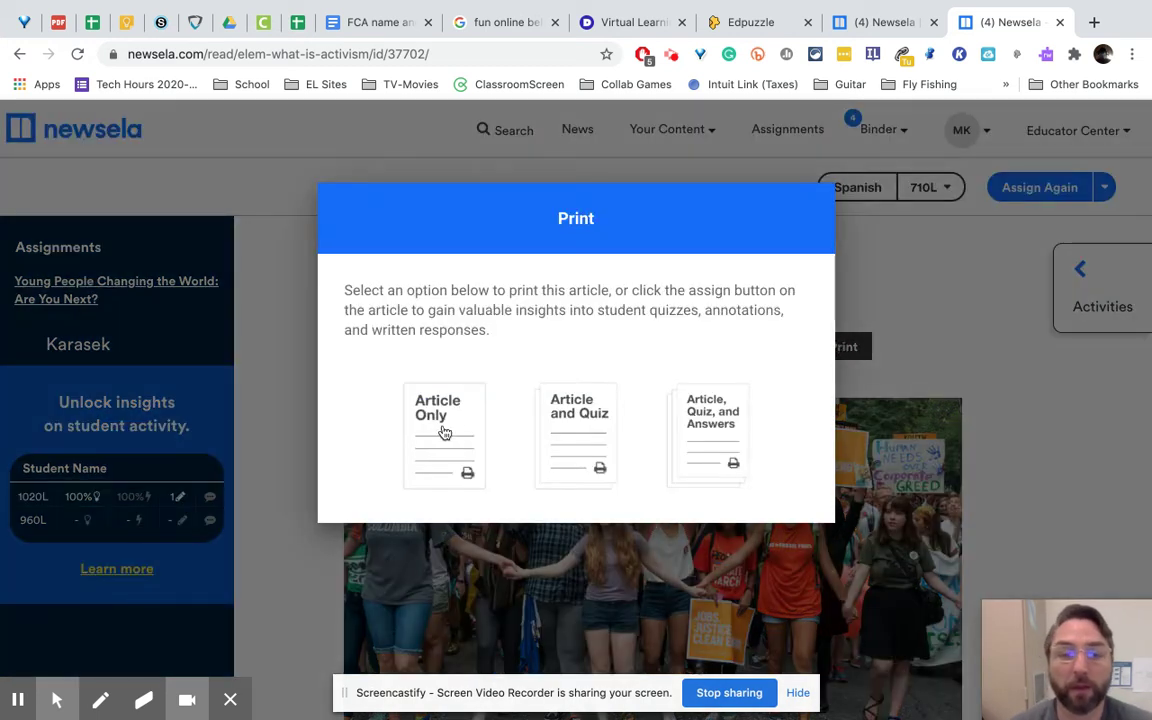
{"action": "left_click", "coordinate": [443, 432]}
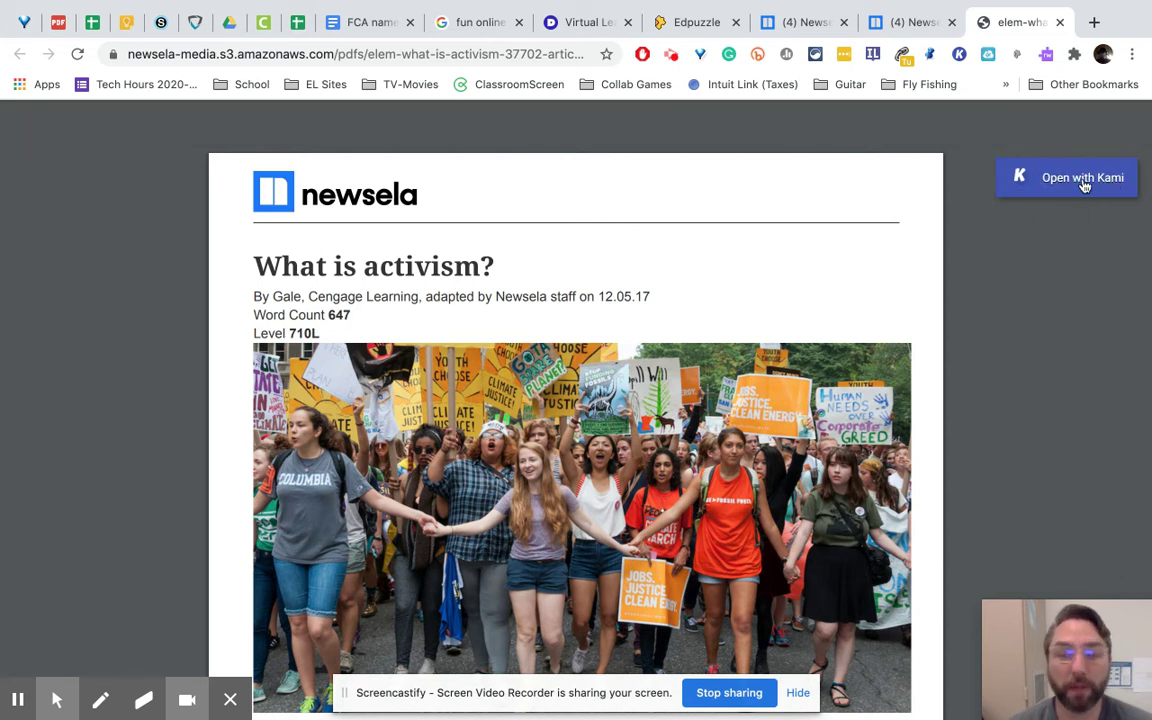
{"action": "left_click", "coordinate": [1082, 180]}
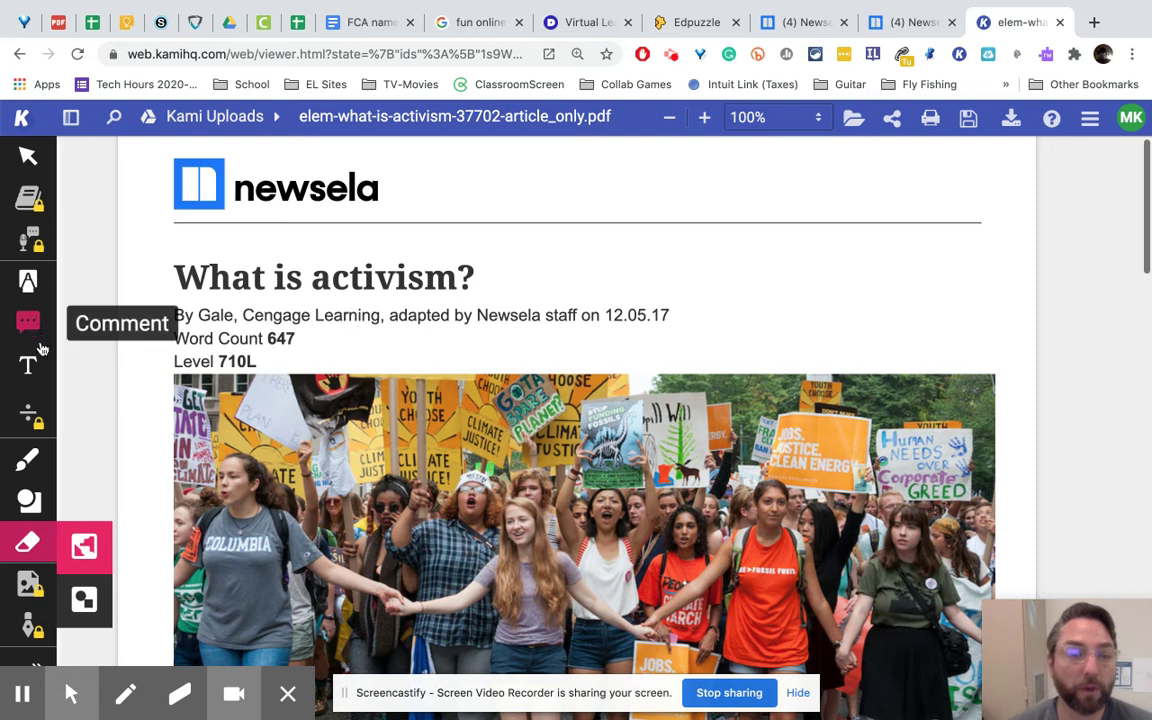
Highlight "activism" in yellow in the title, twice in the first paragraph, and at its first mention in the second and third paragraphs.
{"action": "left_click", "coordinate": [30, 283]}
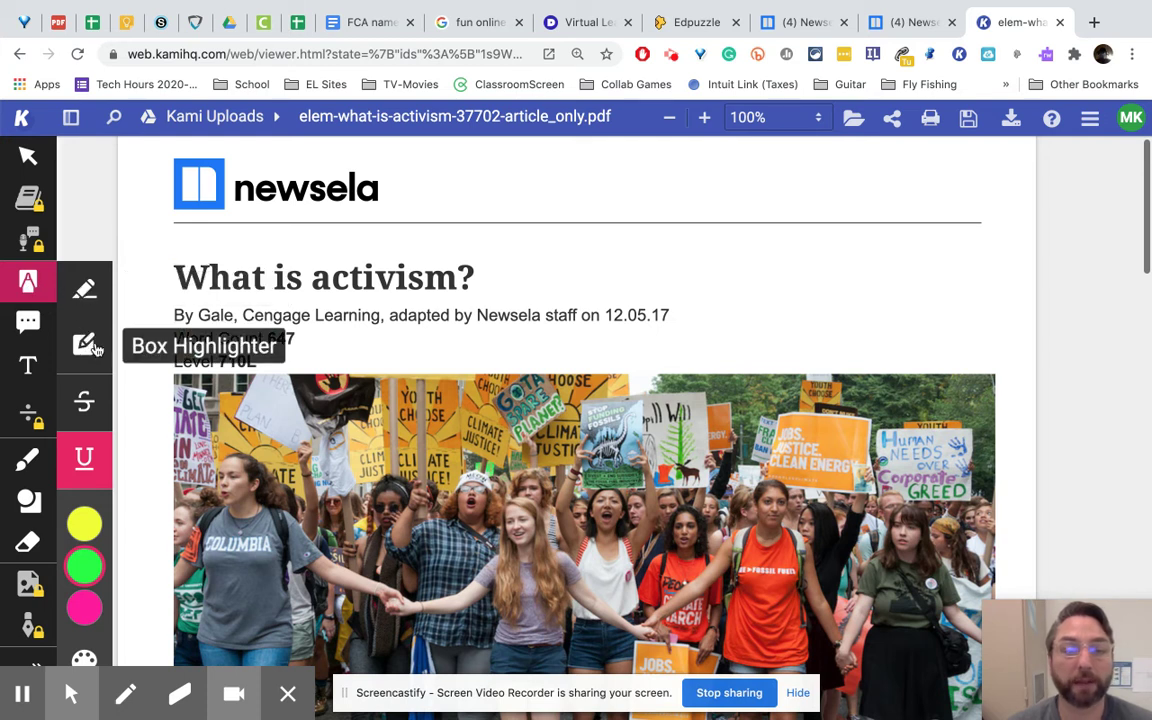
{"action": "left_click", "coordinate": [85, 292]}
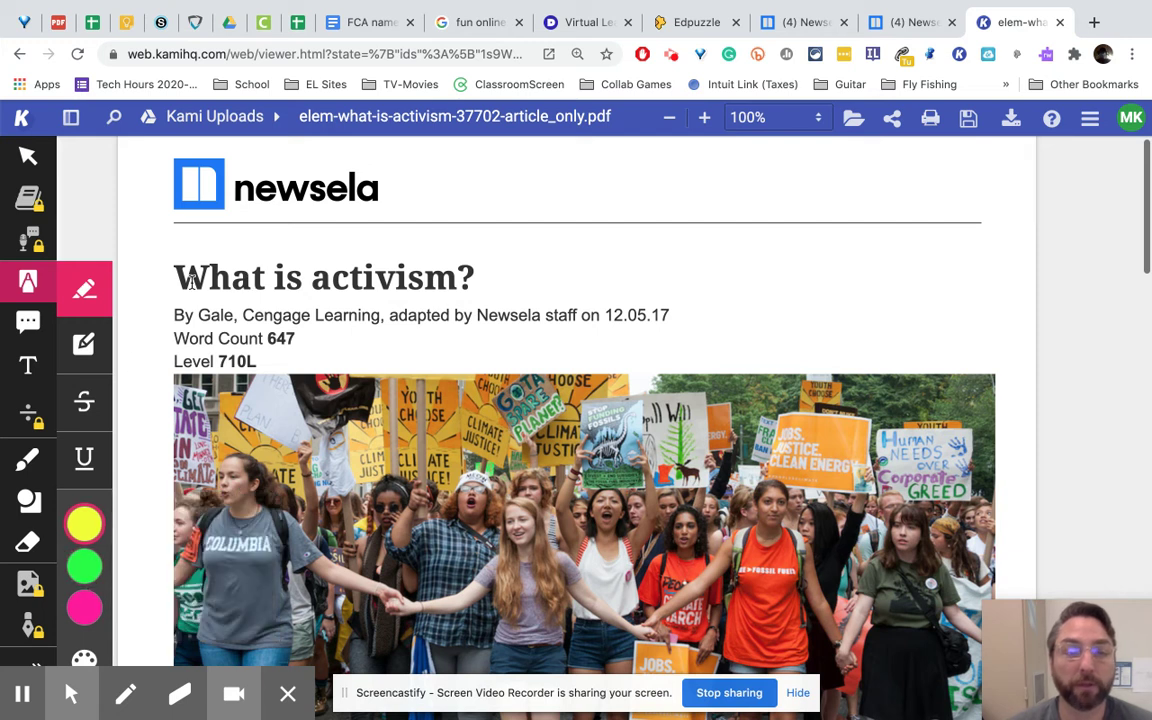
{"action": "left_click_drag", "start_coordinate": [311, 278], "coordinate": [446, 282]}
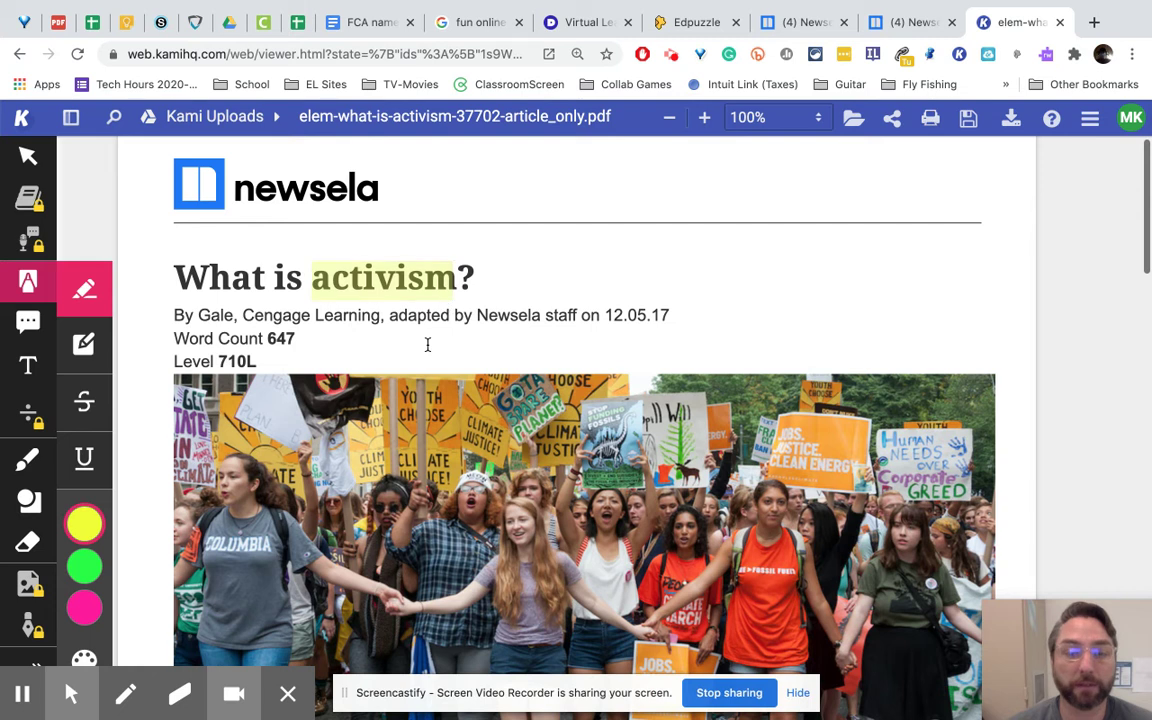
{"action": "scroll", "coordinate": [427, 344], "scroll_direction": "down", "scroll_amount": 5}
{"action": "left_click_drag", "start_coordinate": [174, 298], "coordinate": [228, 302]}
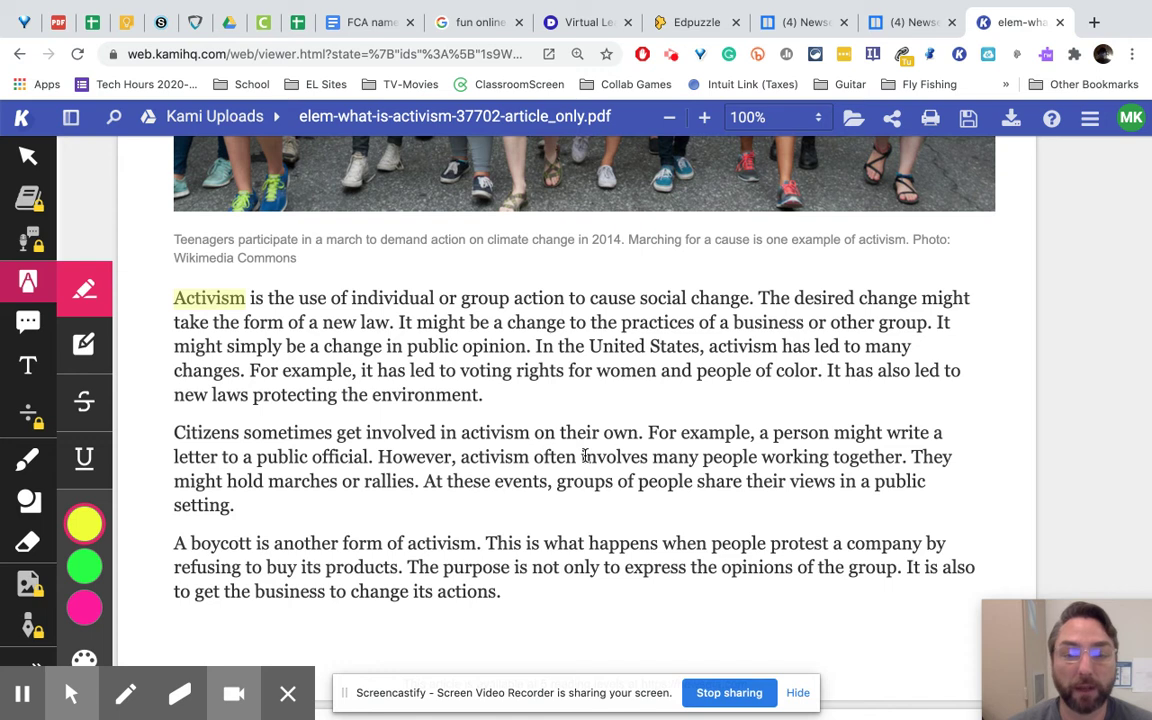
{"action": "double_click", "coordinate": [486, 433]}
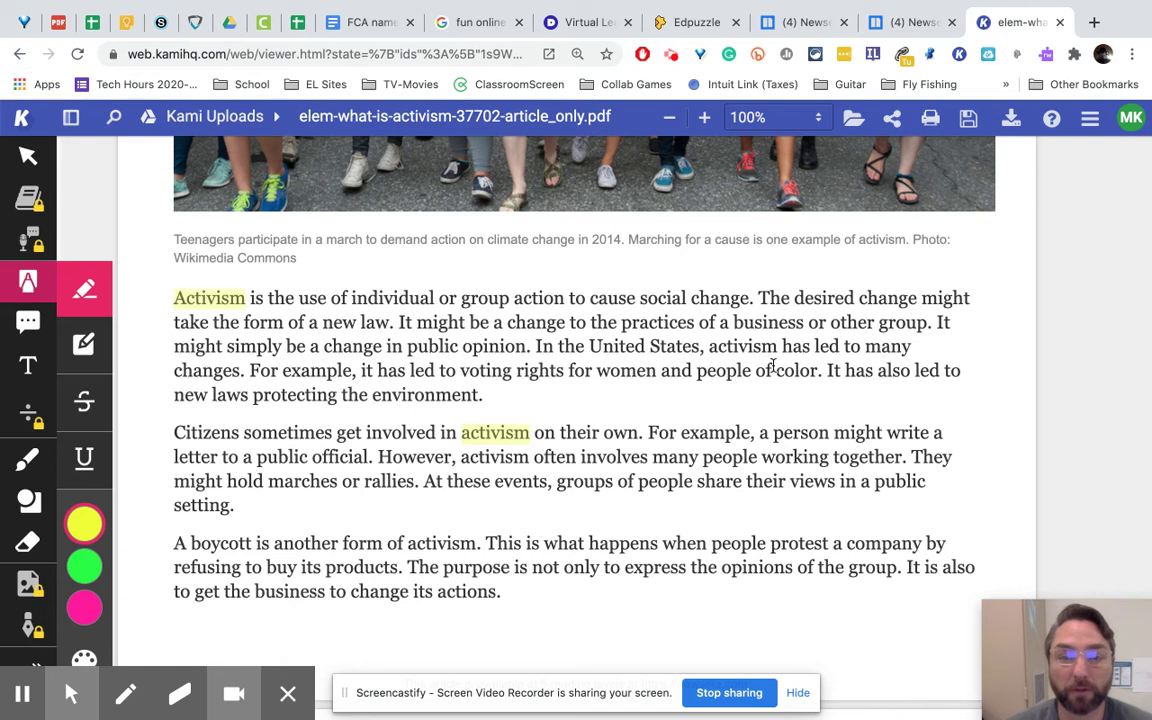
{"action": "double_click", "coordinate": [741, 346]}
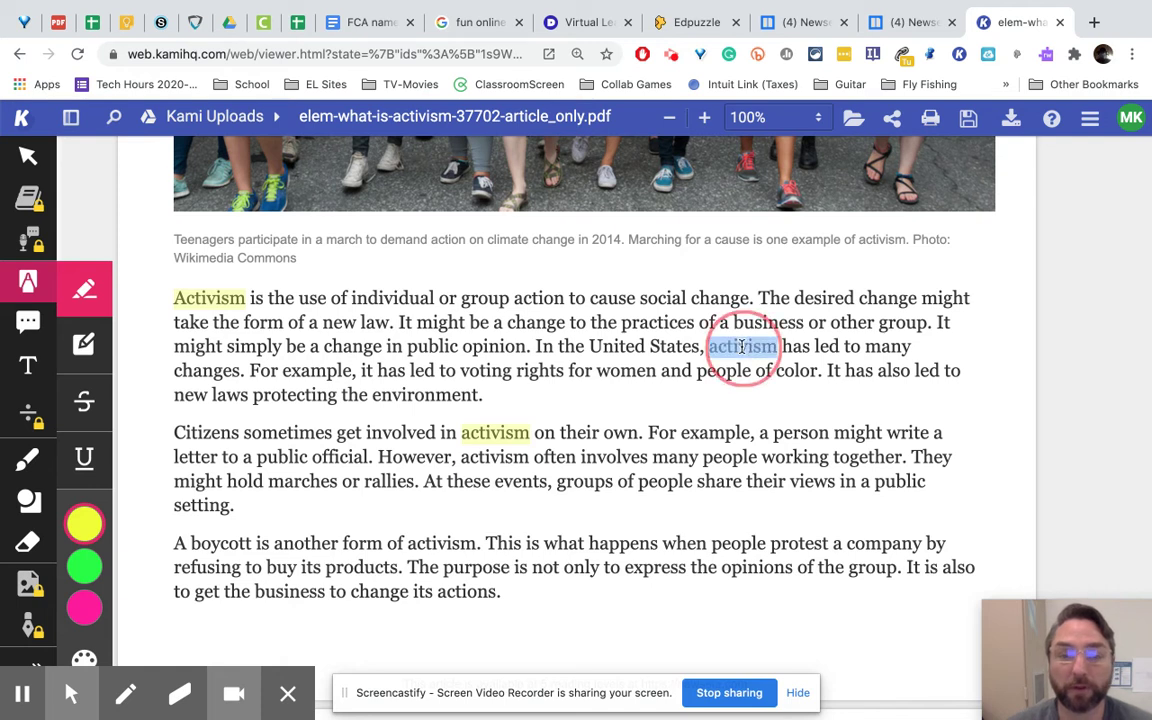
{"action": "double_click", "coordinate": [442, 543]}
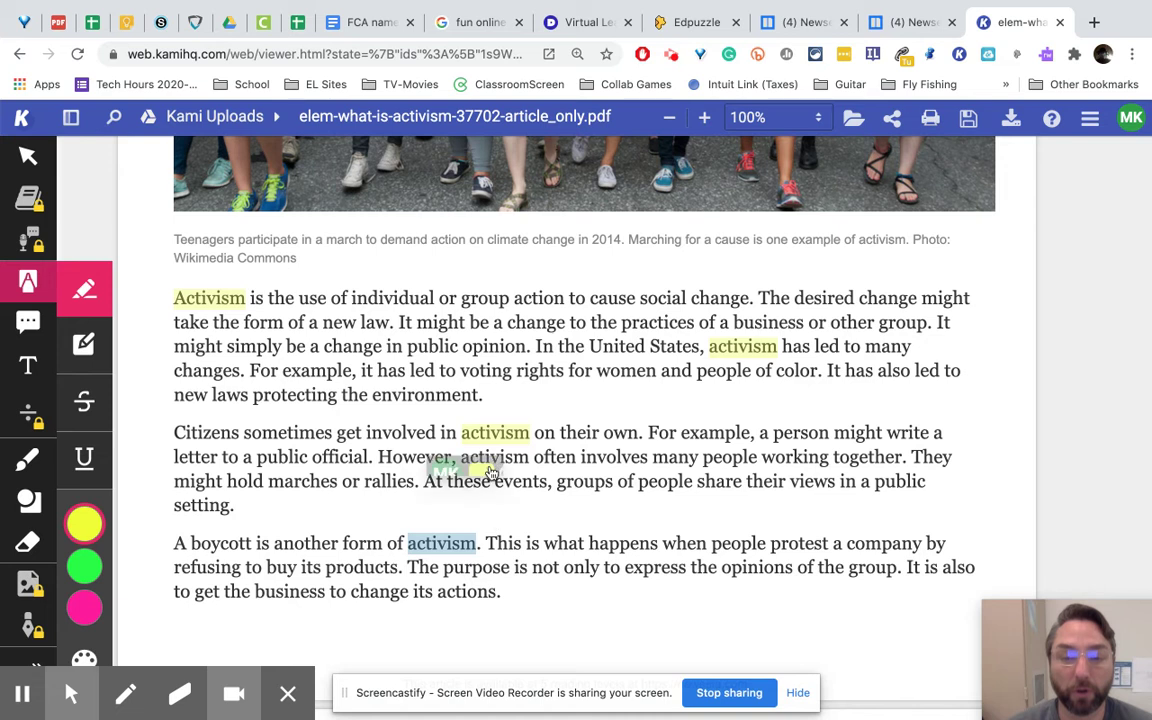
Underline "is the use of individual or group action to cause social change" in green in the first paragraph.
{"action": "left_click", "coordinate": [86, 462]}
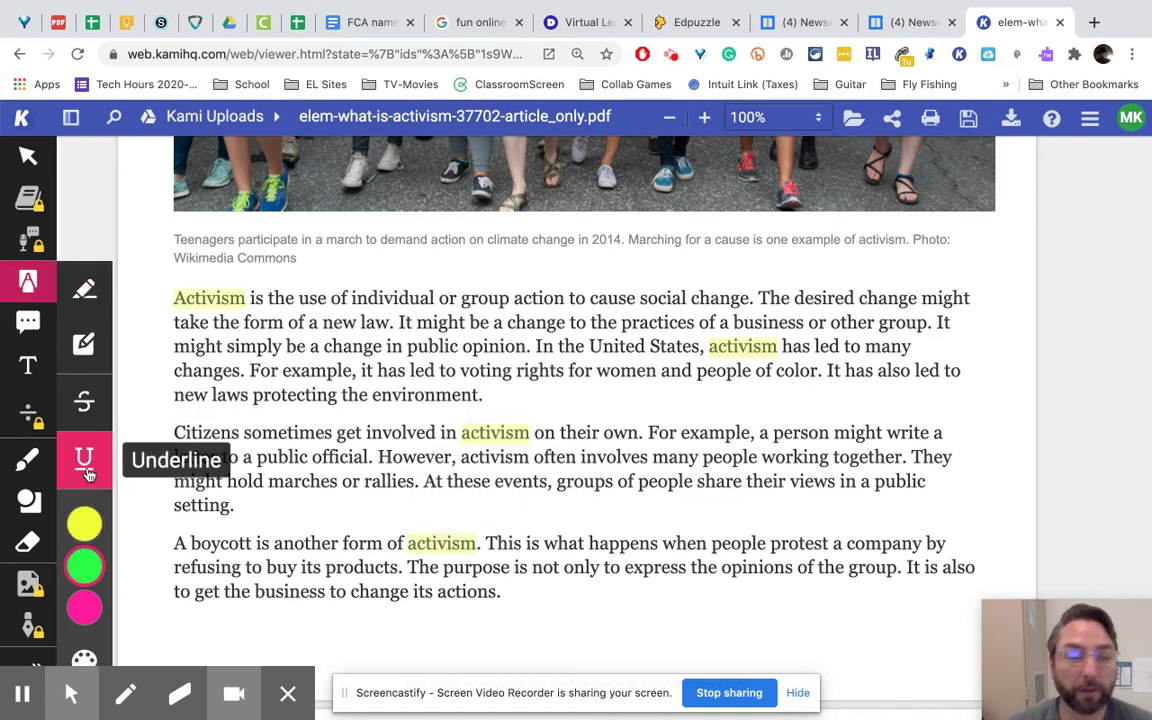
{"action": "mouse_move", "coordinate": [88, 522]}
{"action": "left_click", "coordinate": [98, 572]}
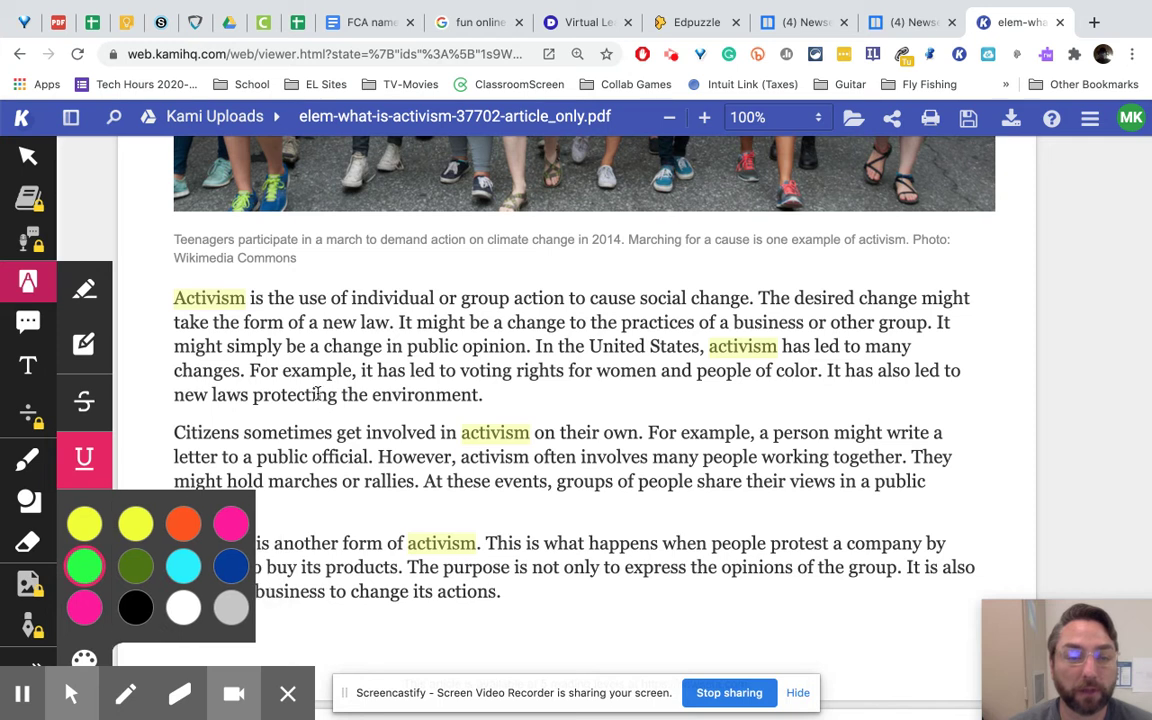
{"action": "mouse_move", "coordinate": [672, 275]}
{"action": "left_mouse_down"}
{"action": "mouse_move", "coordinate": [504, 298]}
{"action": "mouse_move", "coordinate": [190, 302]}
{"action": "mouse_move", "coordinate": [160, 292]}
{"action": "mouse_move", "coordinate": [168, 298]}
{"action": "left_mouse_up"}
{"action": "left_click", "coordinate": [350, 325]}
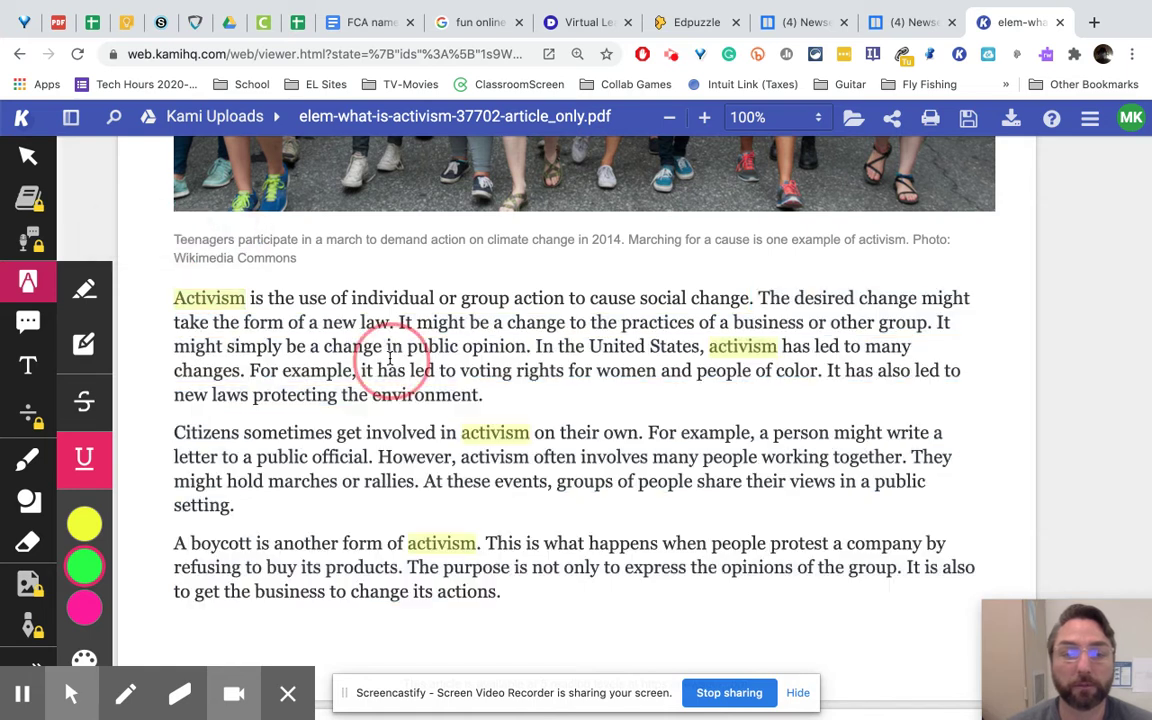
{"action": "left_click_drag", "start_coordinate": [745, 298], "coordinate": [249, 295]}
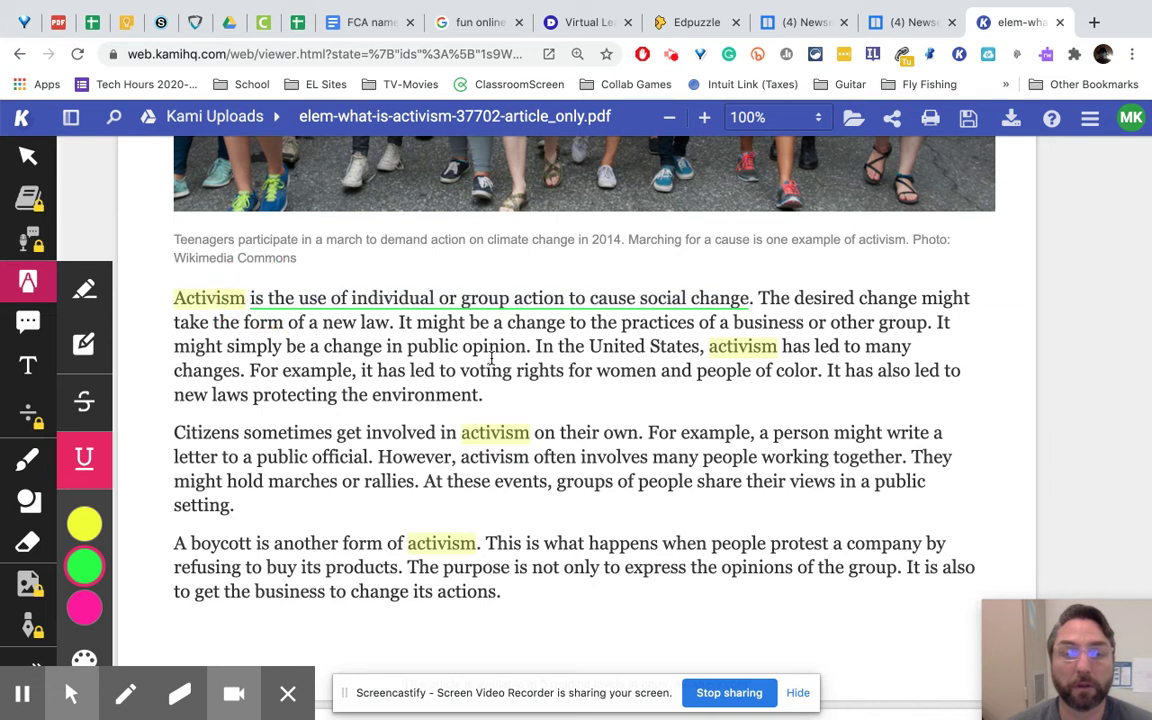
{"action": "double_click", "coordinate": [237, 298]}
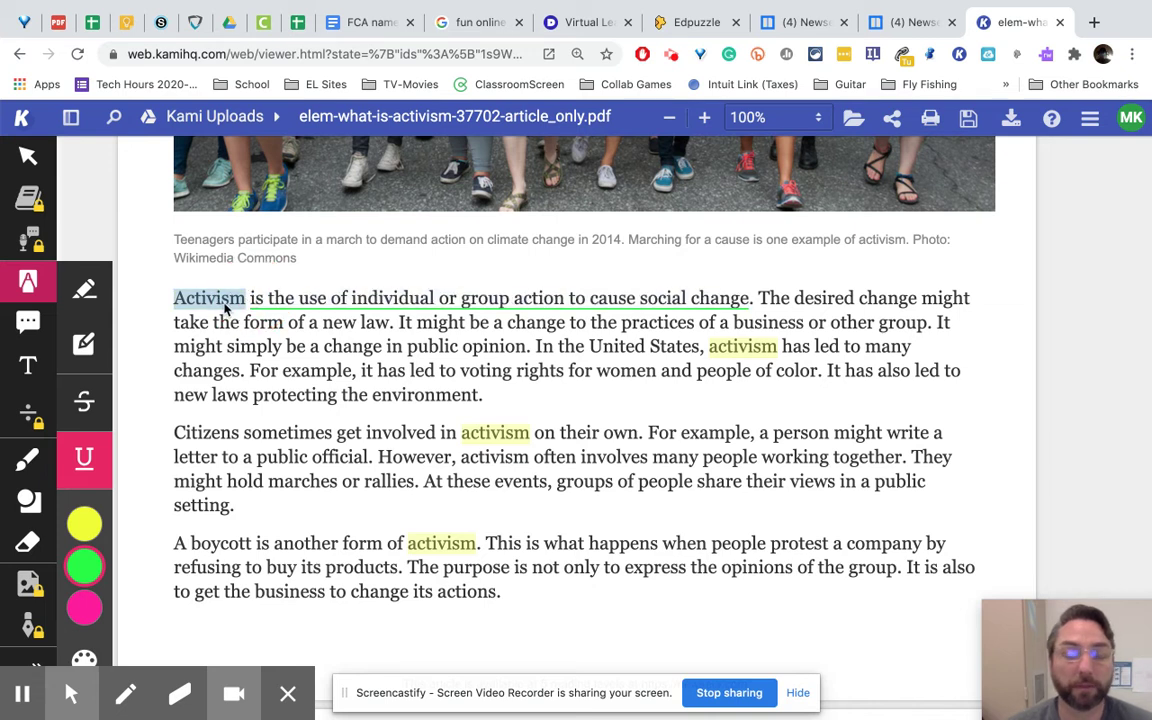
{"action": "left_click", "coordinate": [224, 309]}
{"action": "left_click", "coordinate": [224, 309]}
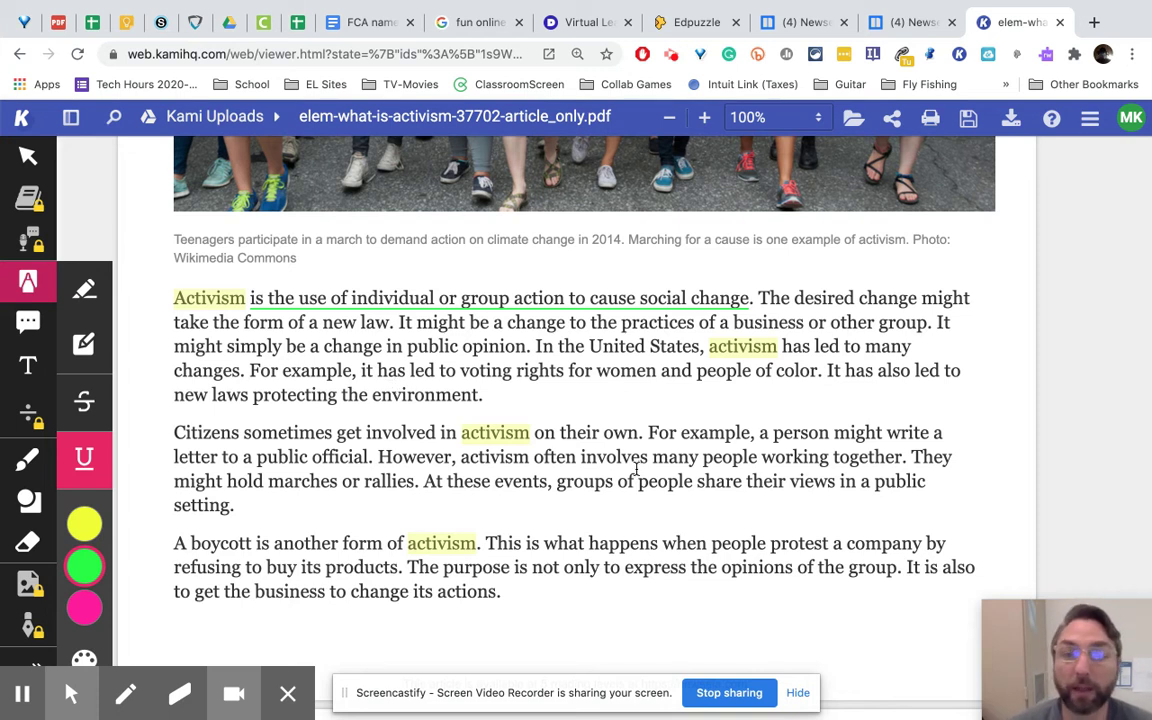
Share the annotated file with anyone with the link as Viewer and copy the sharing link.
{"action": "scroll", "coordinate": [636, 468], "scroll_direction": "down", "scroll_amount": 5}
{"action": "scroll", "coordinate": [627, 470], "scroll_direction": "down", "scroll_amount": 15}
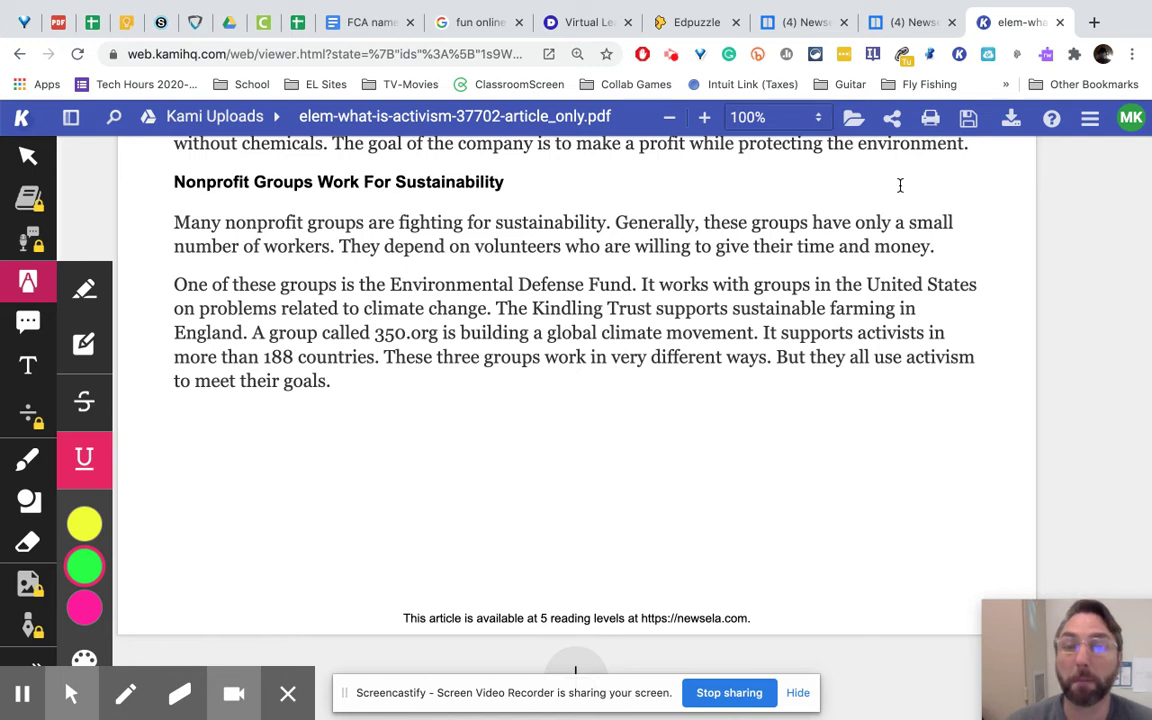
{"action": "left_click", "coordinate": [892, 119]}
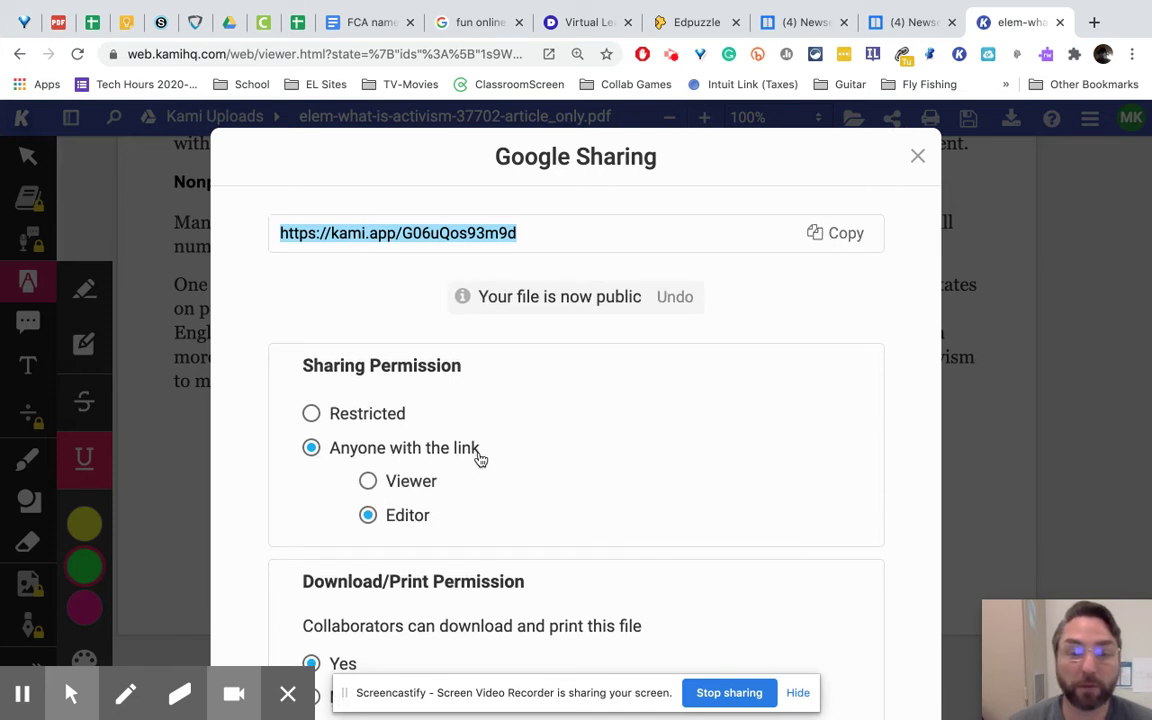
{"action": "left_click", "coordinate": [403, 483]}
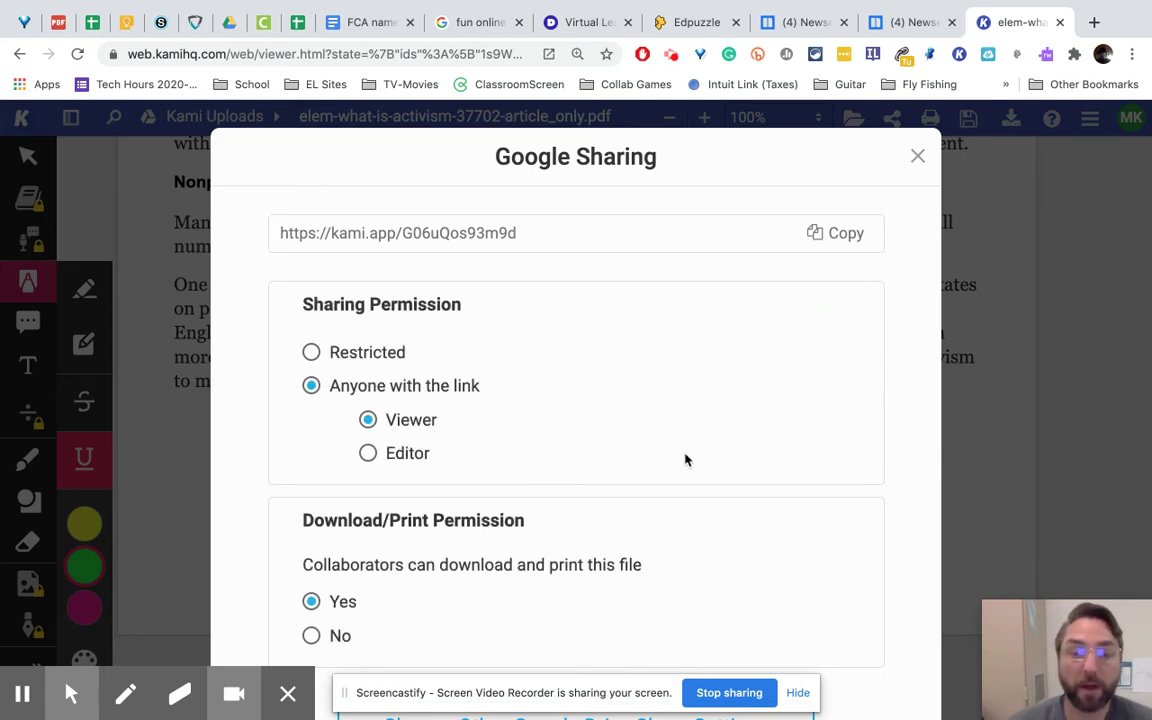
{"action": "left_click", "coordinate": [834, 235]}
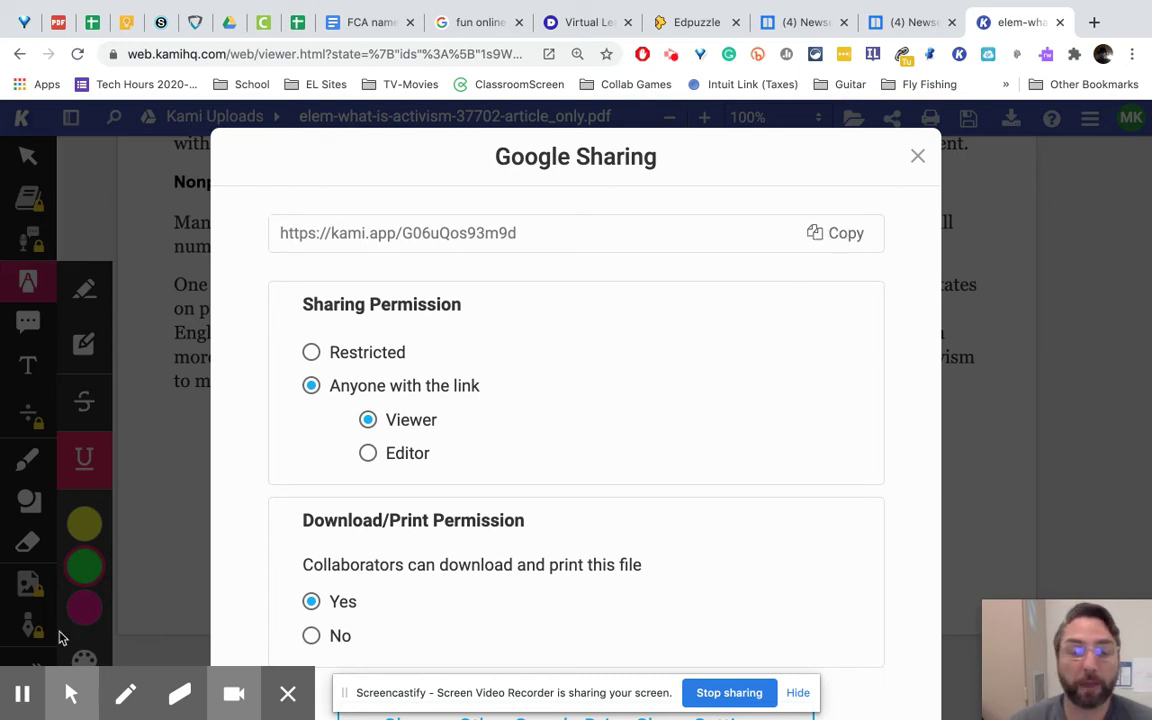
{"action": "mouse_move", "coordinate": [18, 692]}
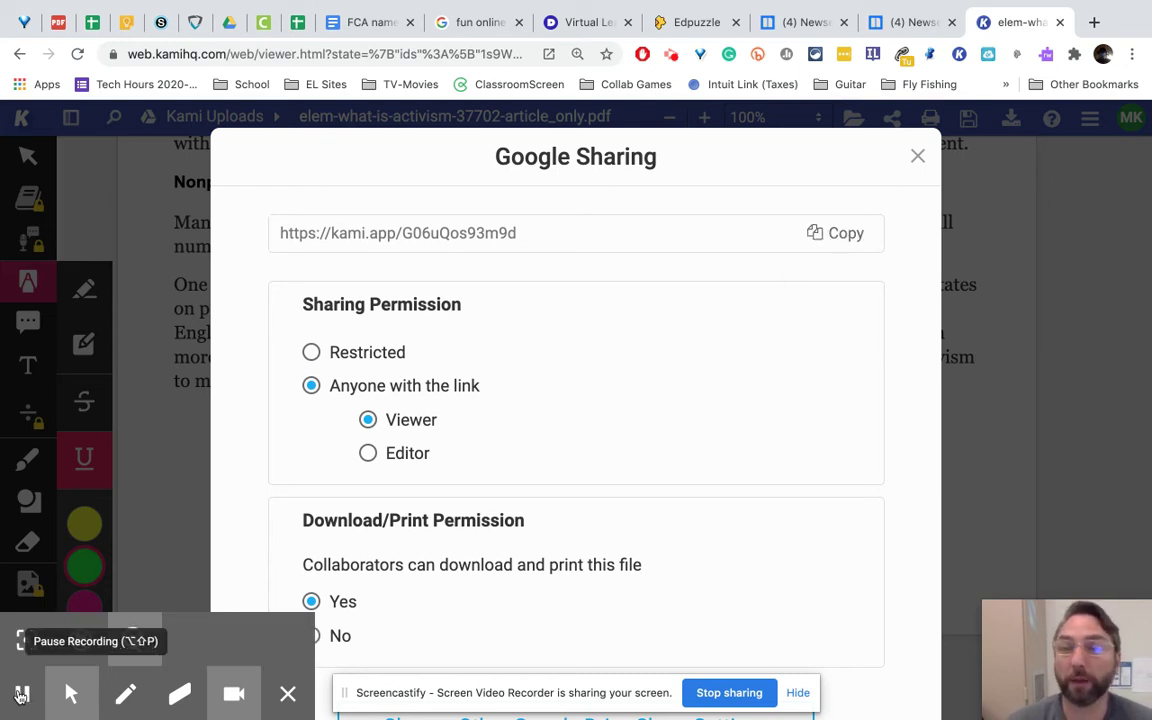
{"action": "left_click", "coordinate": [18, 692]}
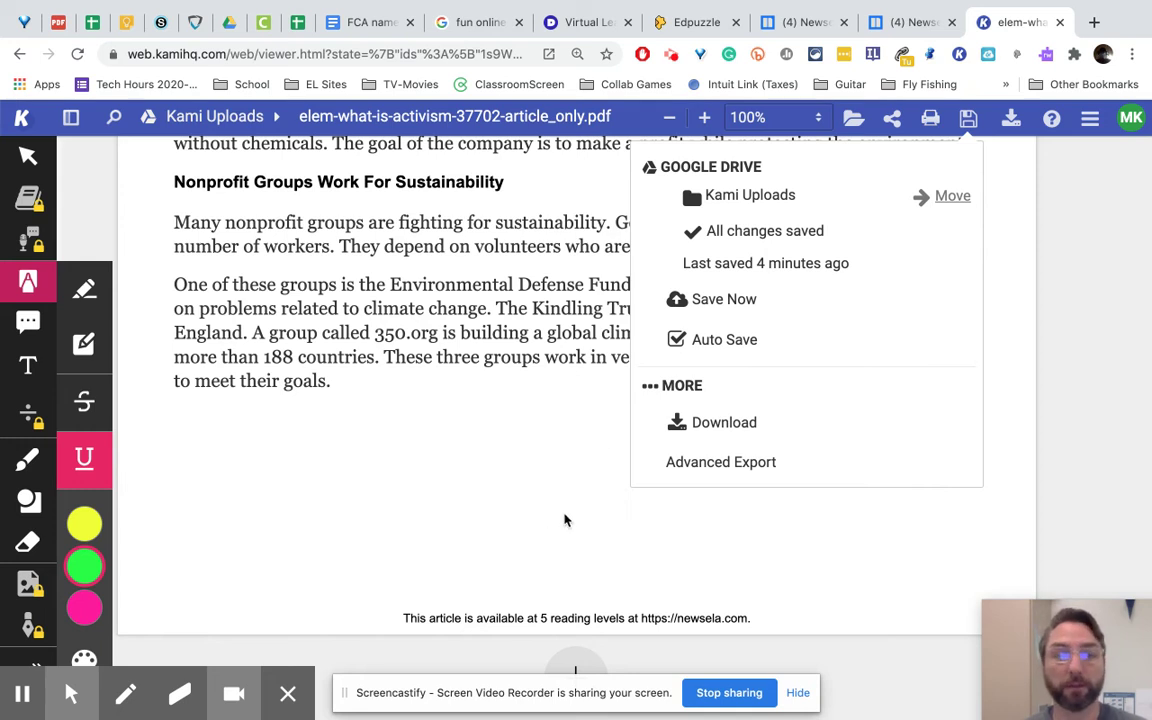
Switch to Google Drive, preview elem-what-is-activism-37702-article_only.pdf from the Kami Uploads folder, and return to the document in Kami.
{"action": "left_click", "coordinate": [229, 23]}
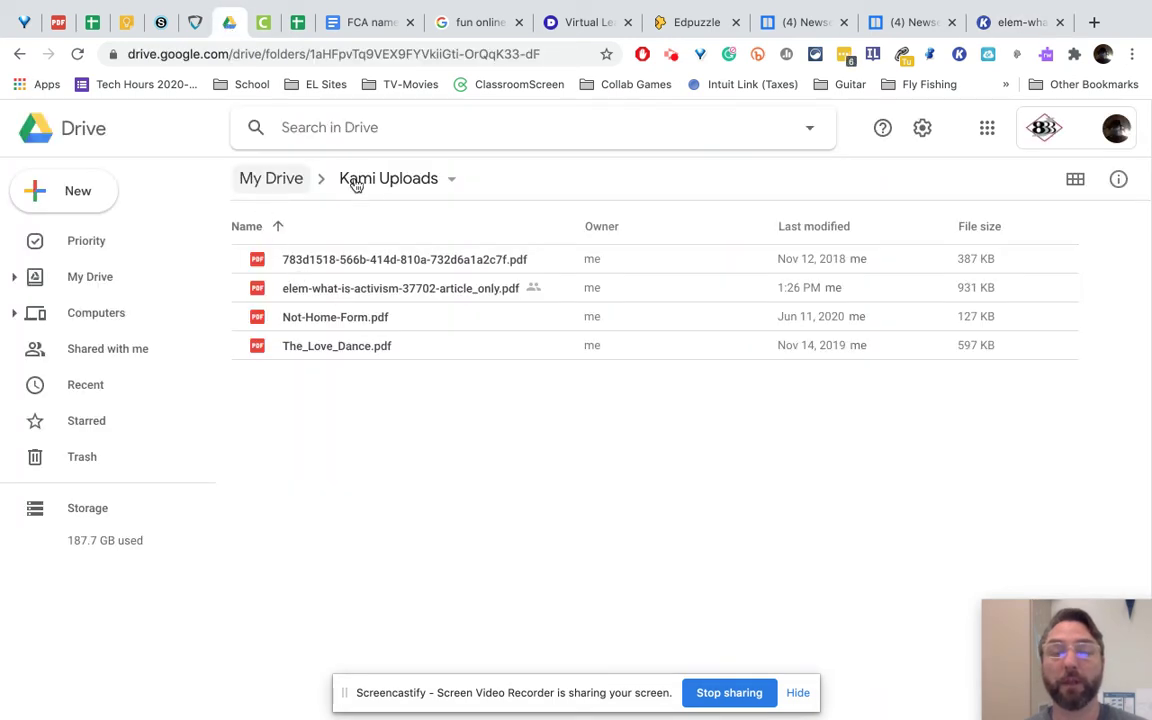
{"action": "double_click", "coordinate": [372, 292]}
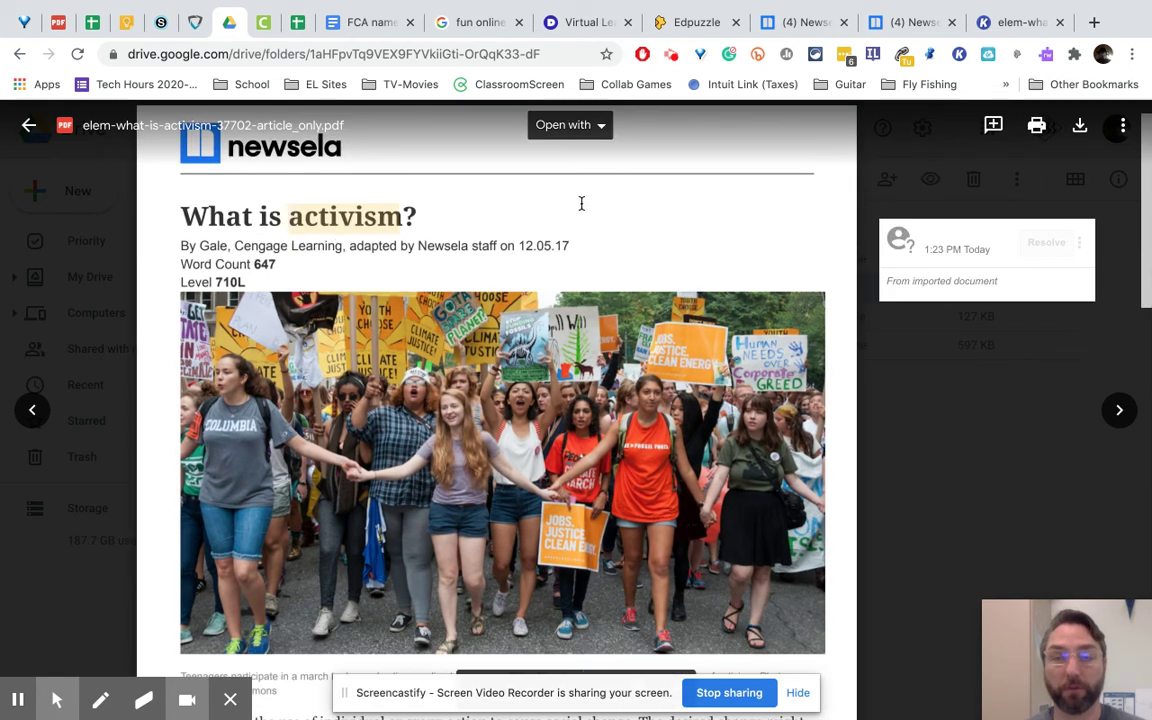
{"action": "left_click", "coordinate": [1013, 27]}
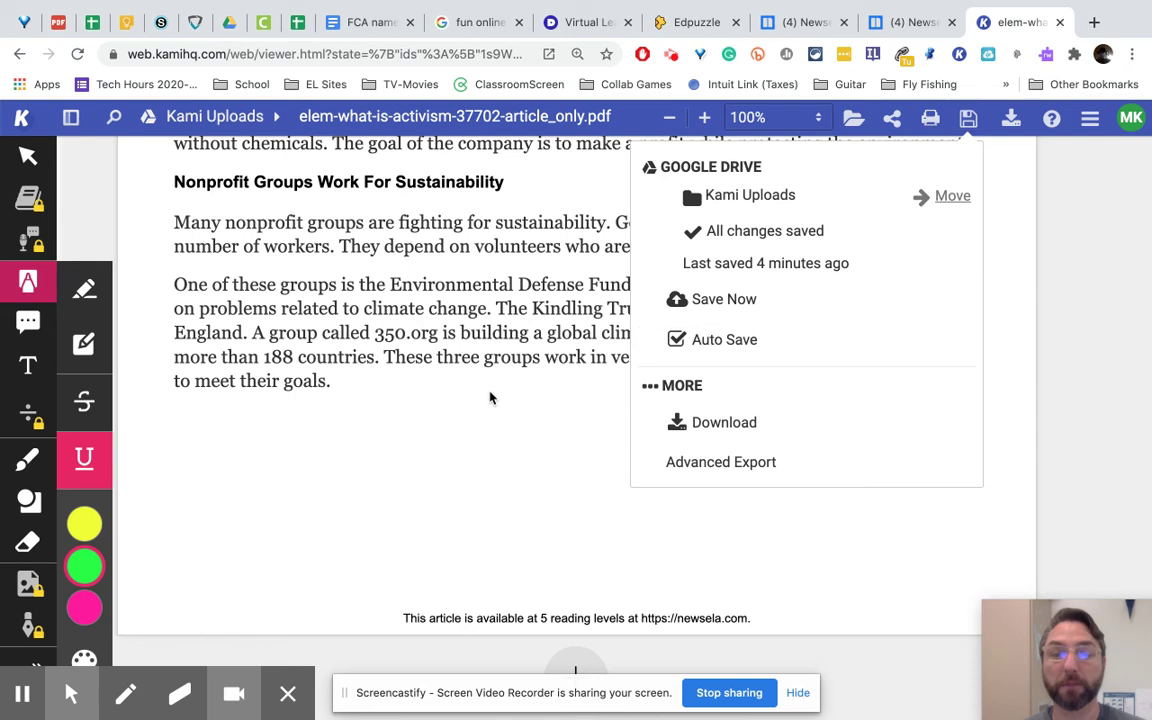
{"action": "left_click", "coordinate": [484, 326]}
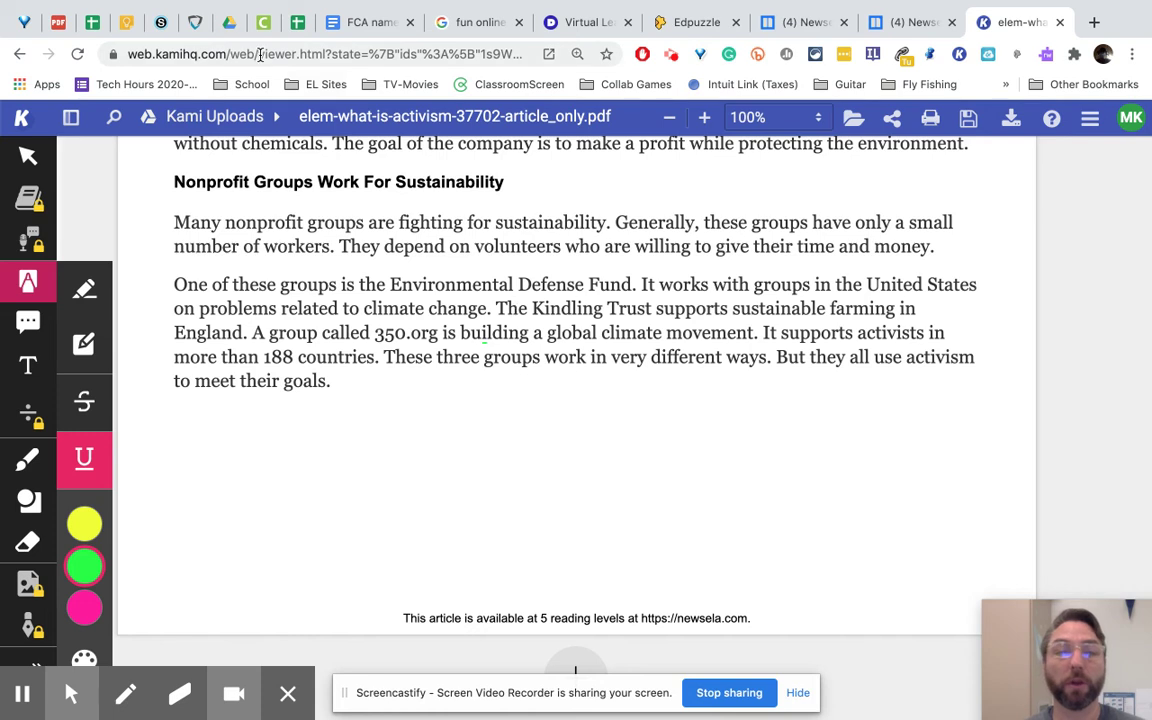
Switch to the 1.1.1 Amazing Facts assignment in Schoology and start a submission using the Google Drive resource app.
{"action": "left_click", "coordinate": [161, 22]}
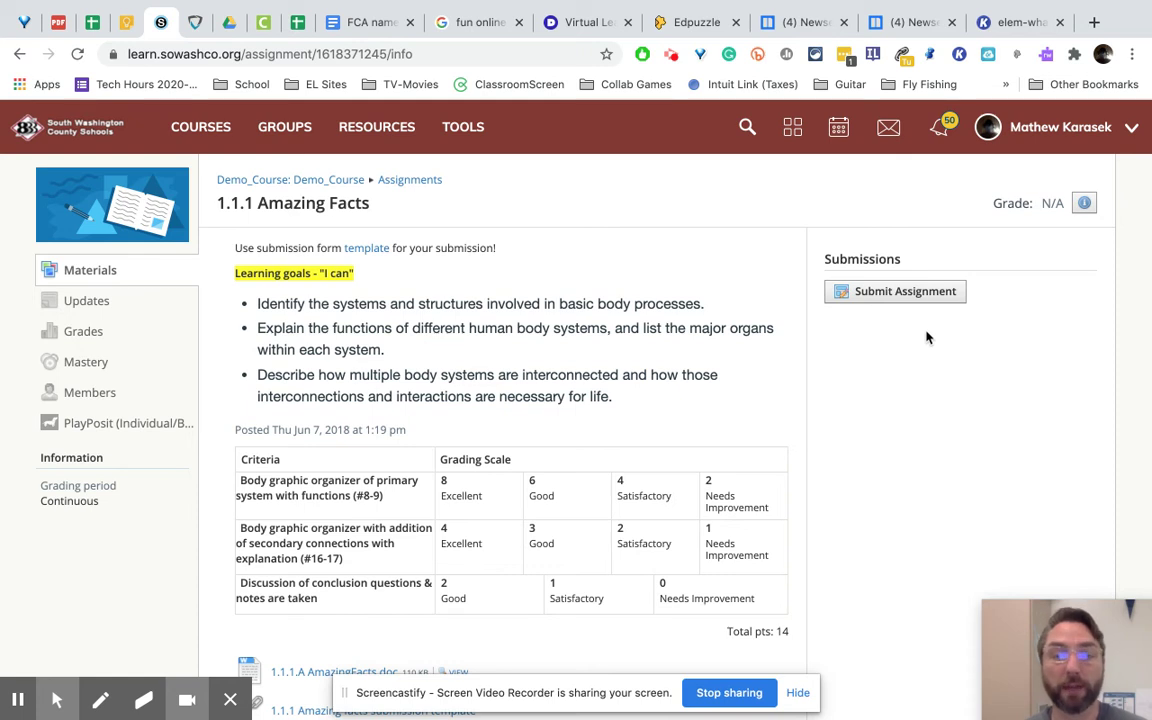
{"action": "left_click", "coordinate": [909, 294]}
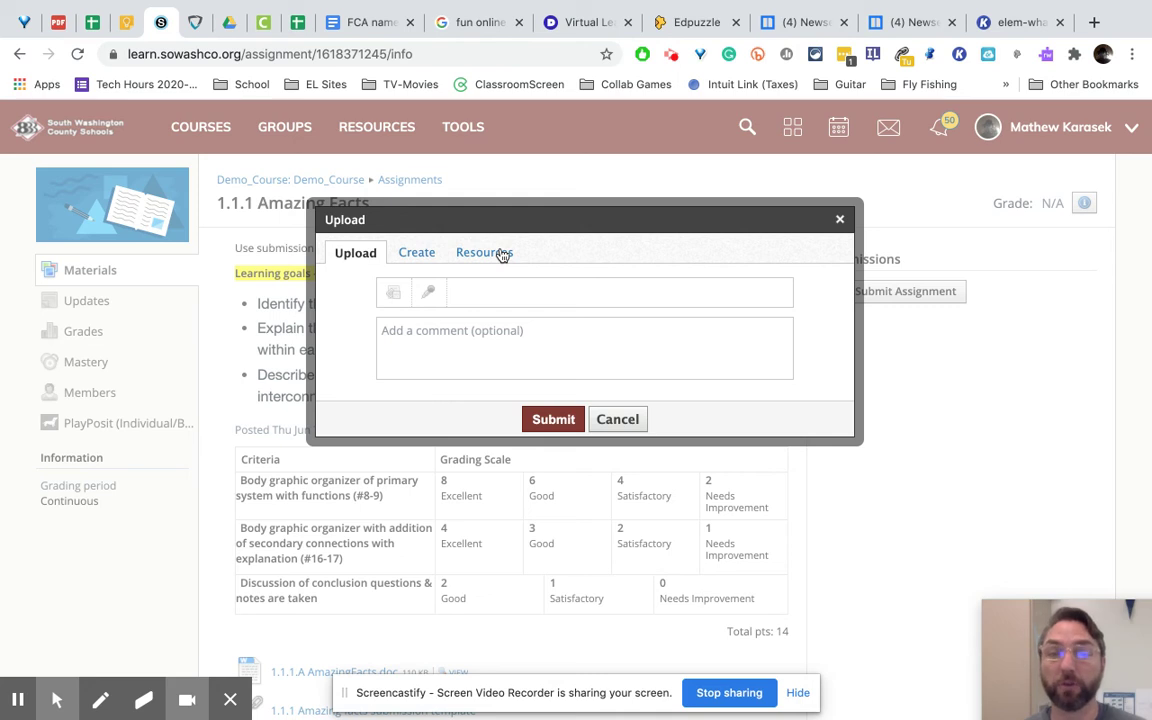
{"action": "left_click", "coordinate": [484, 253]}
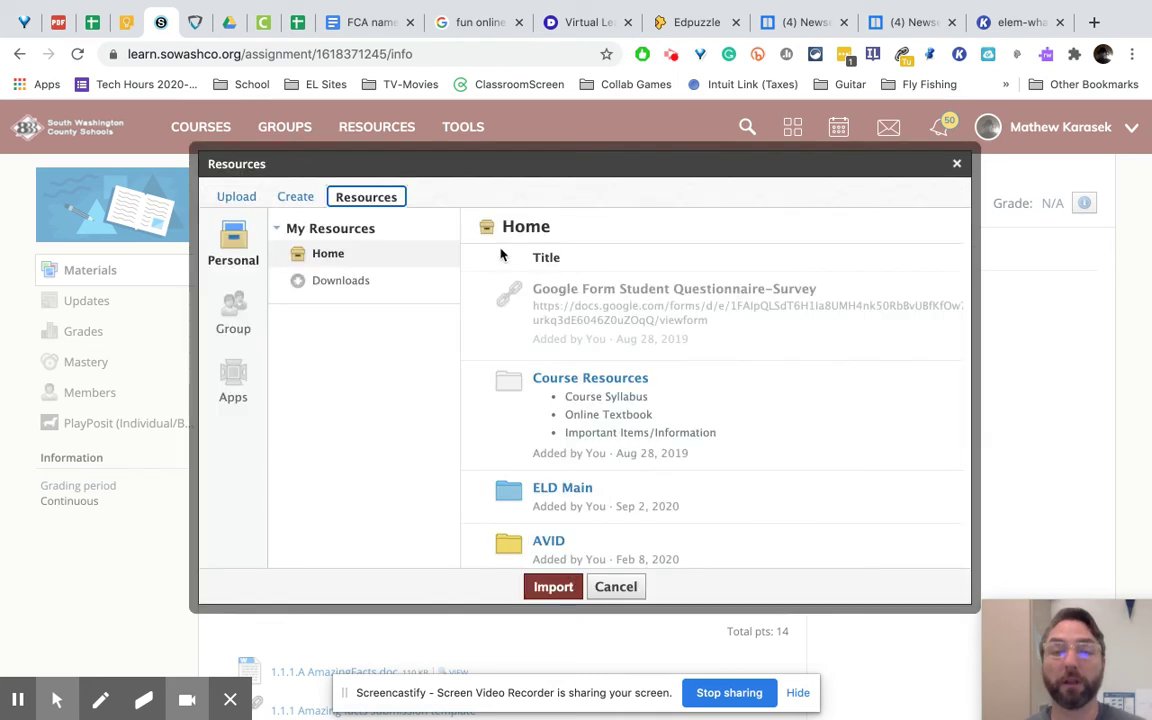
{"action": "left_click", "coordinate": [230, 383]}
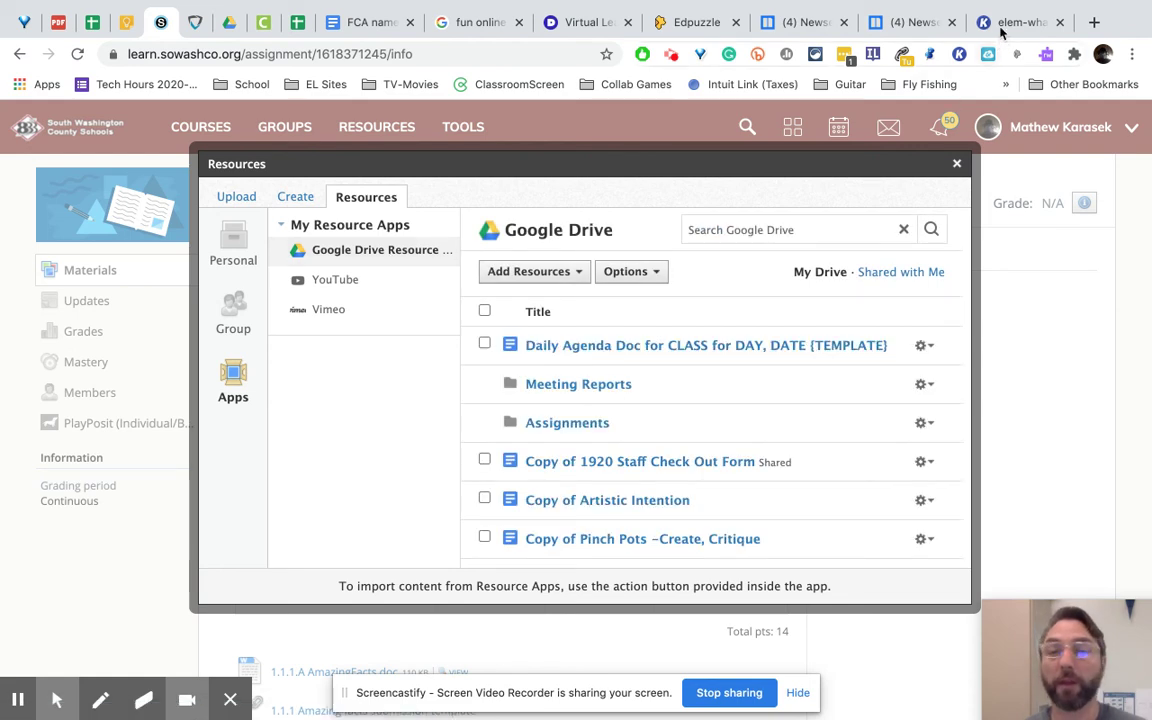
Copy "elem-what-is-" from the file name in Kami and search the submission's Google Drive resources for it.
{"action": "key", "text": "ctrl+Tab"}
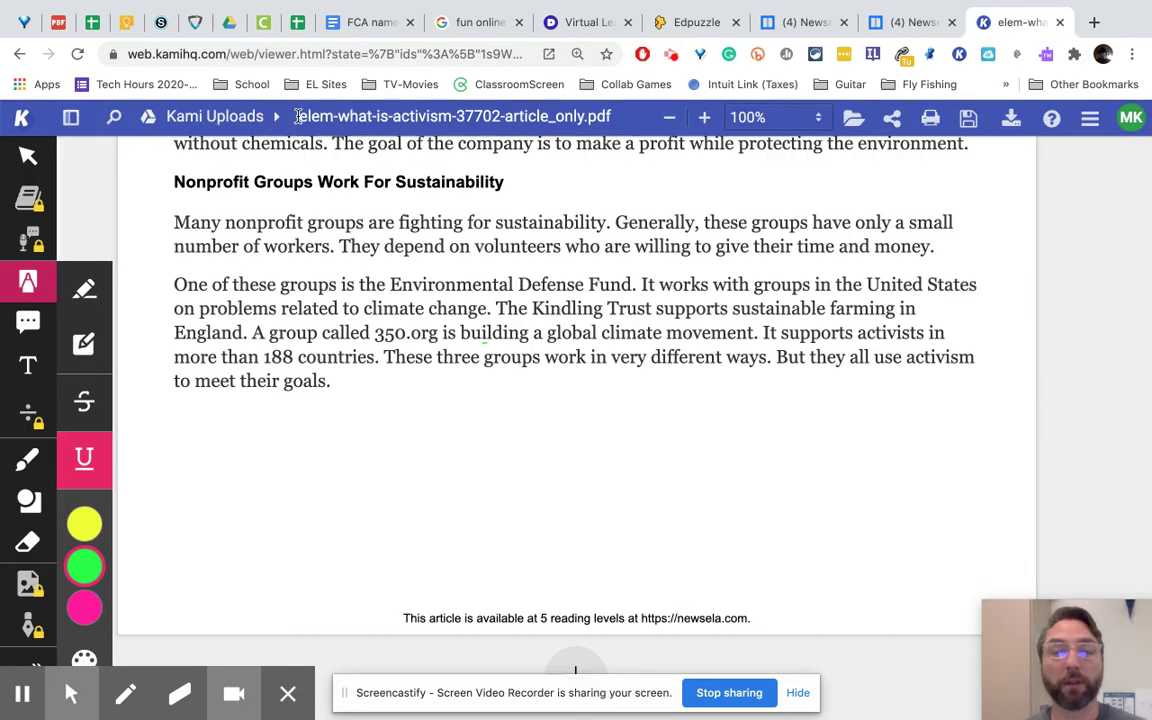
{"action": "left_click", "coordinate": [336, 117]}
{"action": "left_click_drag", "start_coordinate": [336, 117], "coordinate": [393, 120]}
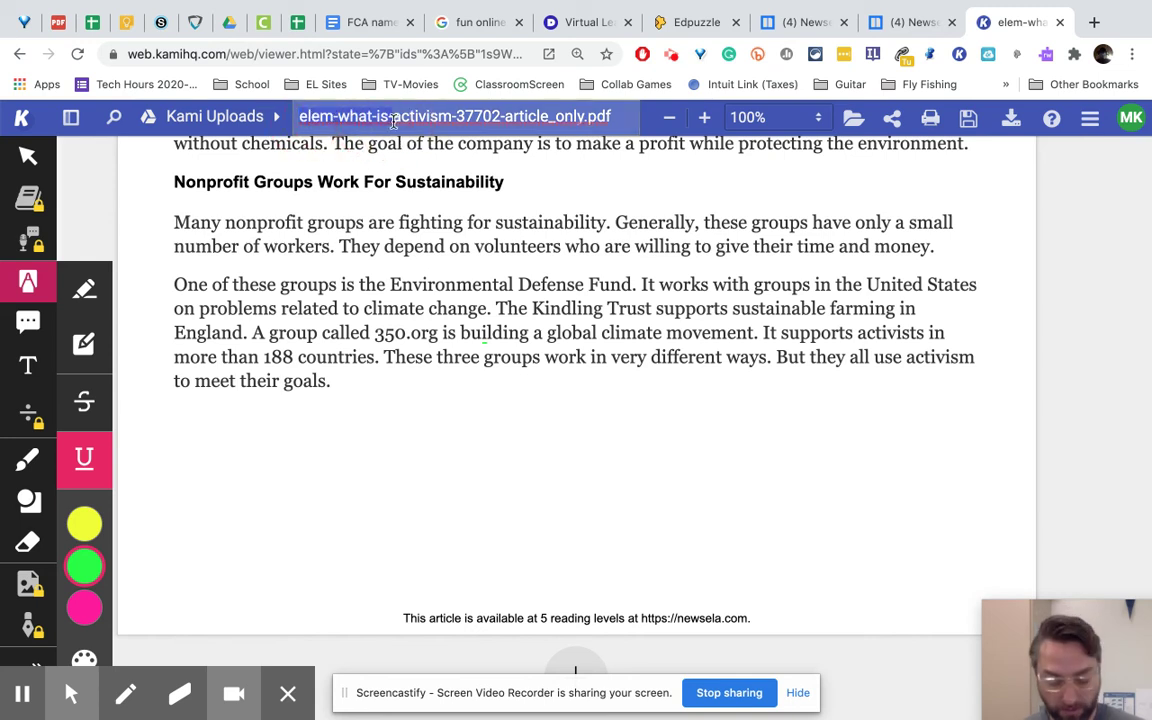
{"action": "left_click", "coordinate": [160, 24]}
{"action": "left_click", "coordinate": [750, 231]}
{"action": "key", "text": "ctrl+v"}
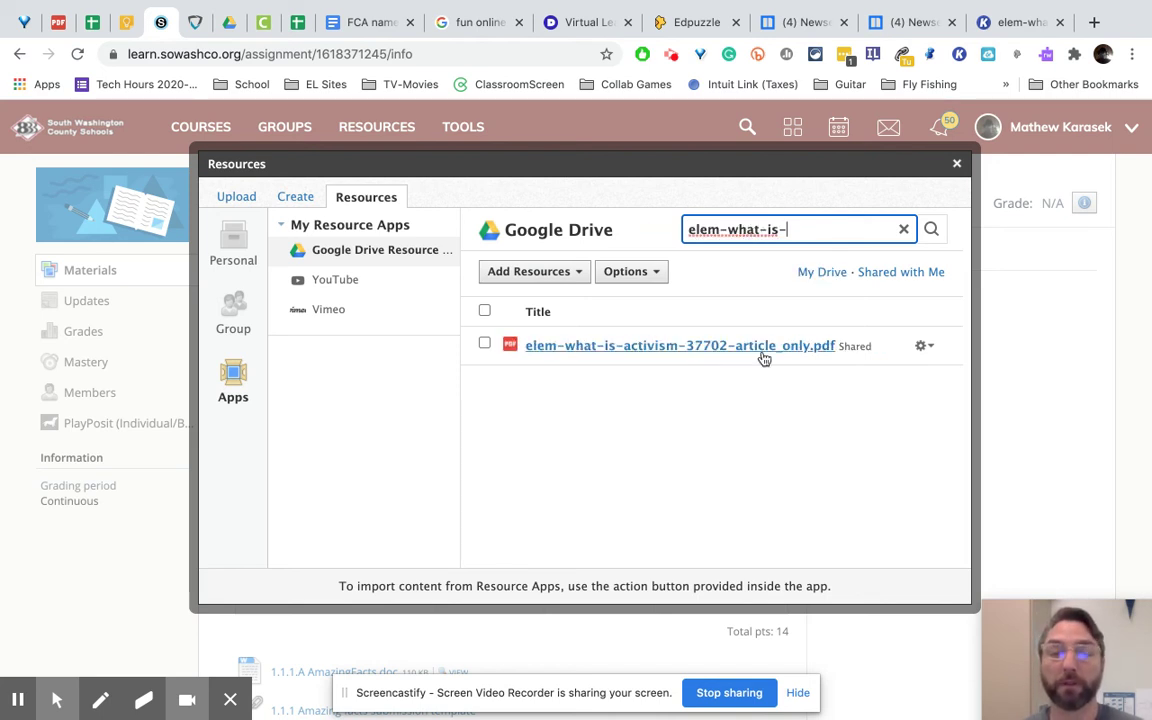
Submit elem-what-is-activism-37702-article_only.pdf from the Google Drive resources to the 1.1.1 Amazing Facts assignment.
{"action": "left_click", "coordinate": [921, 348]}
{"action": "left_click", "coordinate": [889, 397]}
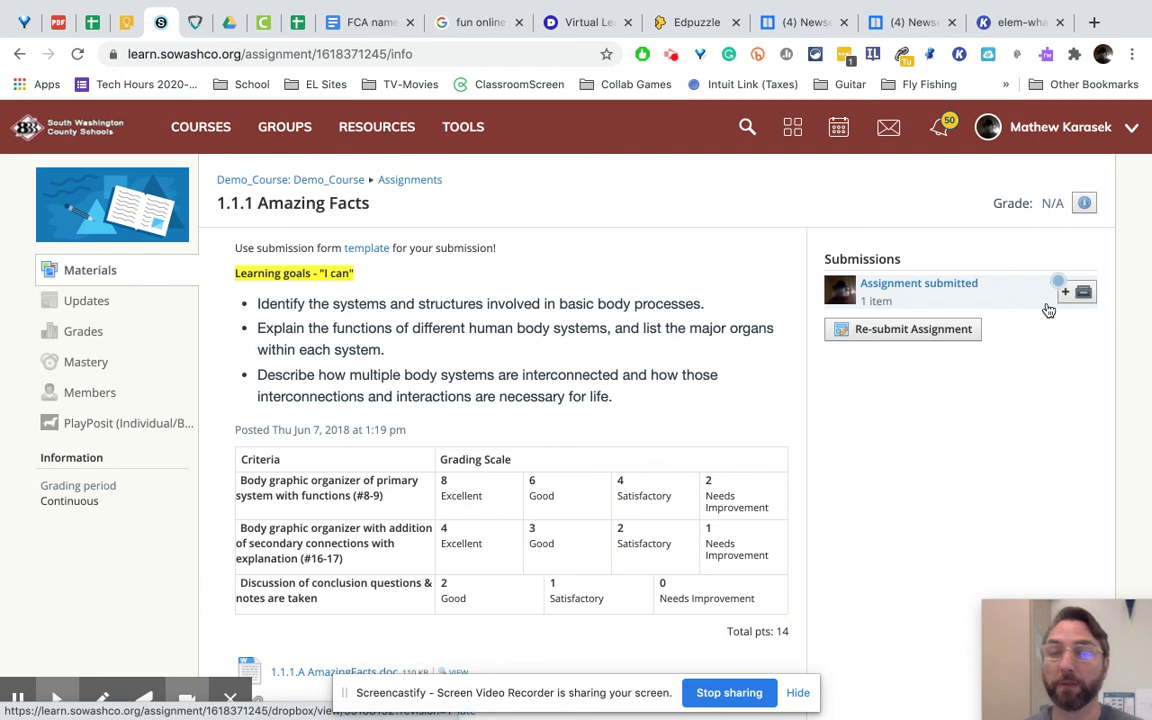
Open the assignment's re-submission, view its Google Drive app resources, and close it without importing a file.
{"action": "left_click", "coordinate": [938, 339]}
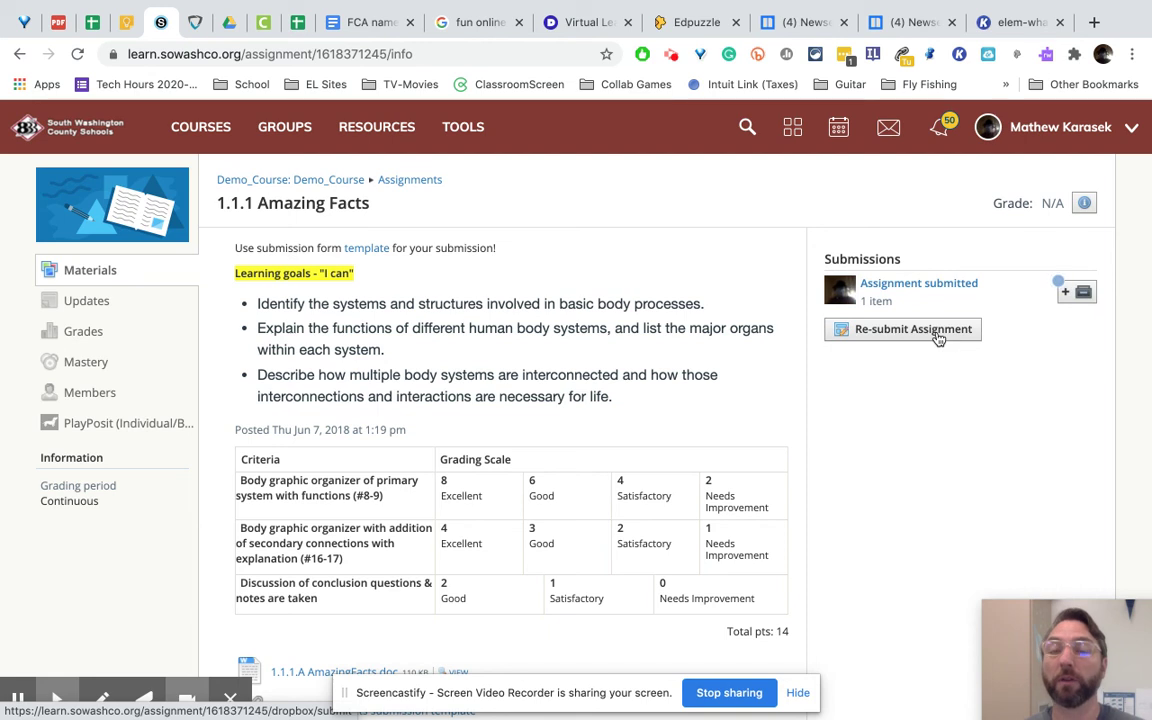
{"action": "left_click", "coordinate": [938, 339]}
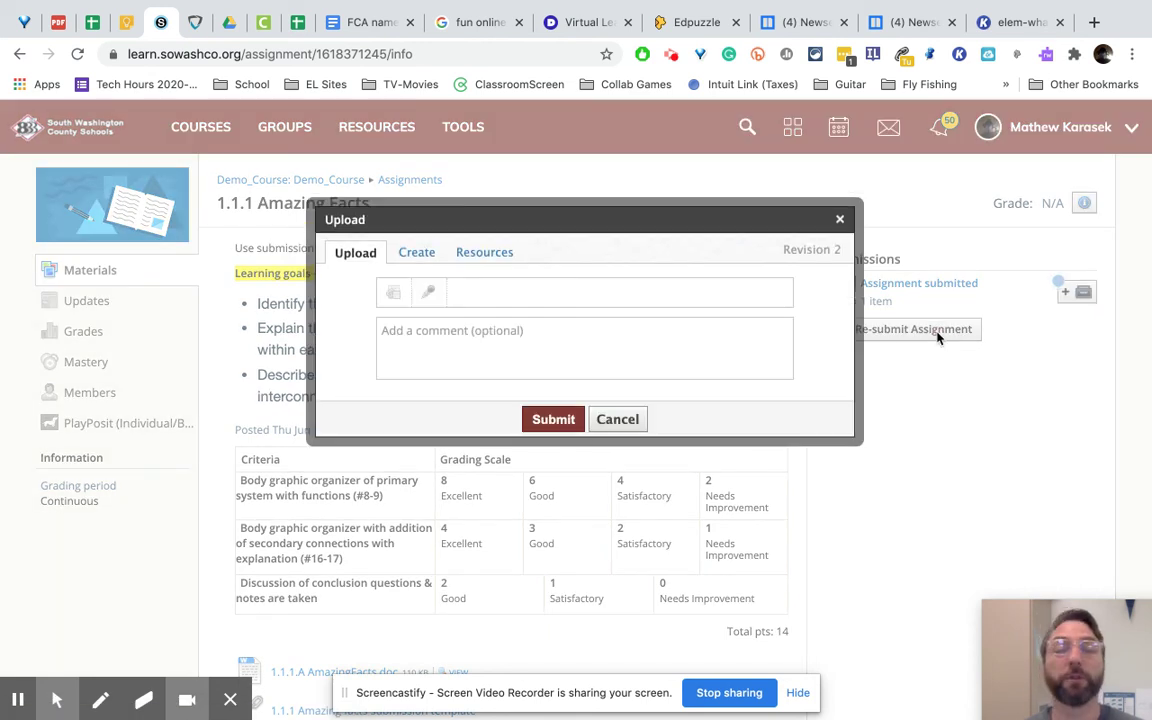
{"action": "left_click", "coordinate": [484, 252]}
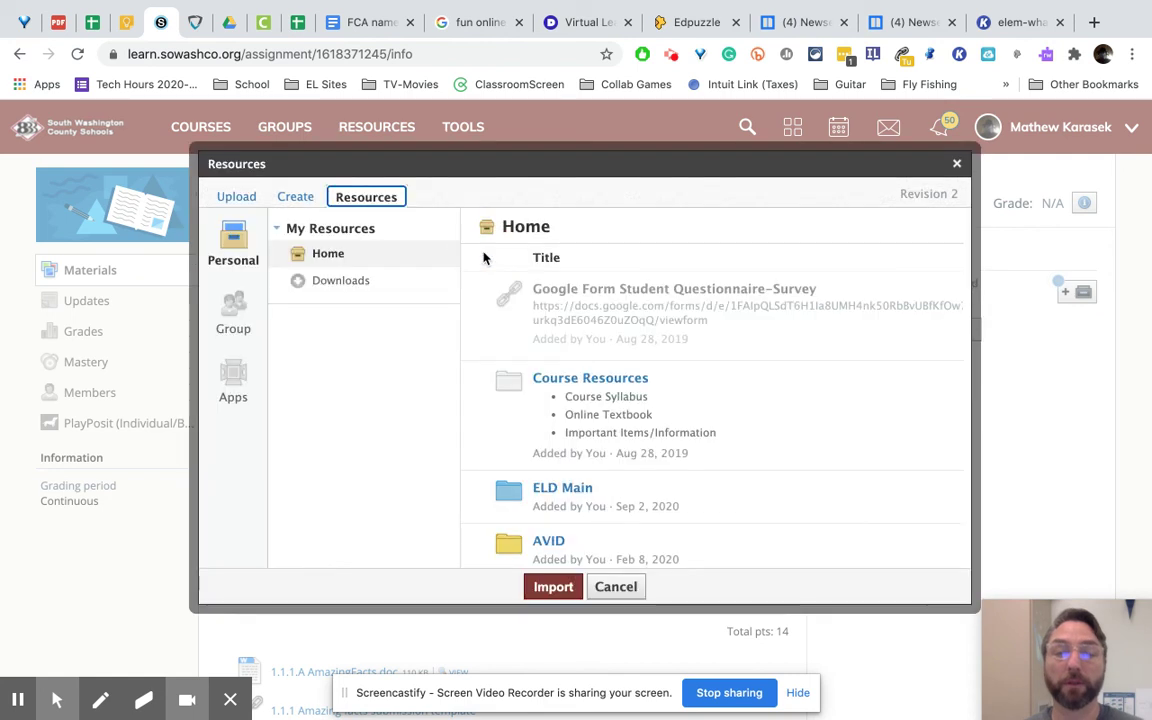
{"action": "left_click", "coordinate": [233, 383]}
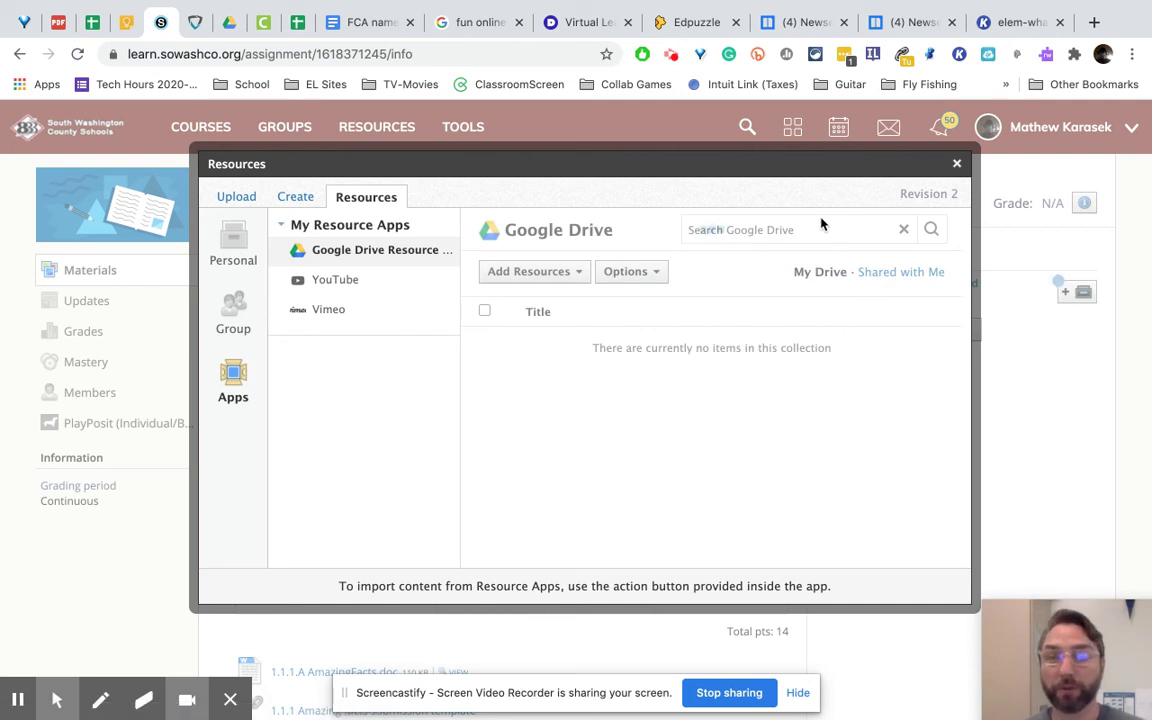
{"action": "left_click", "coordinate": [955, 164]}
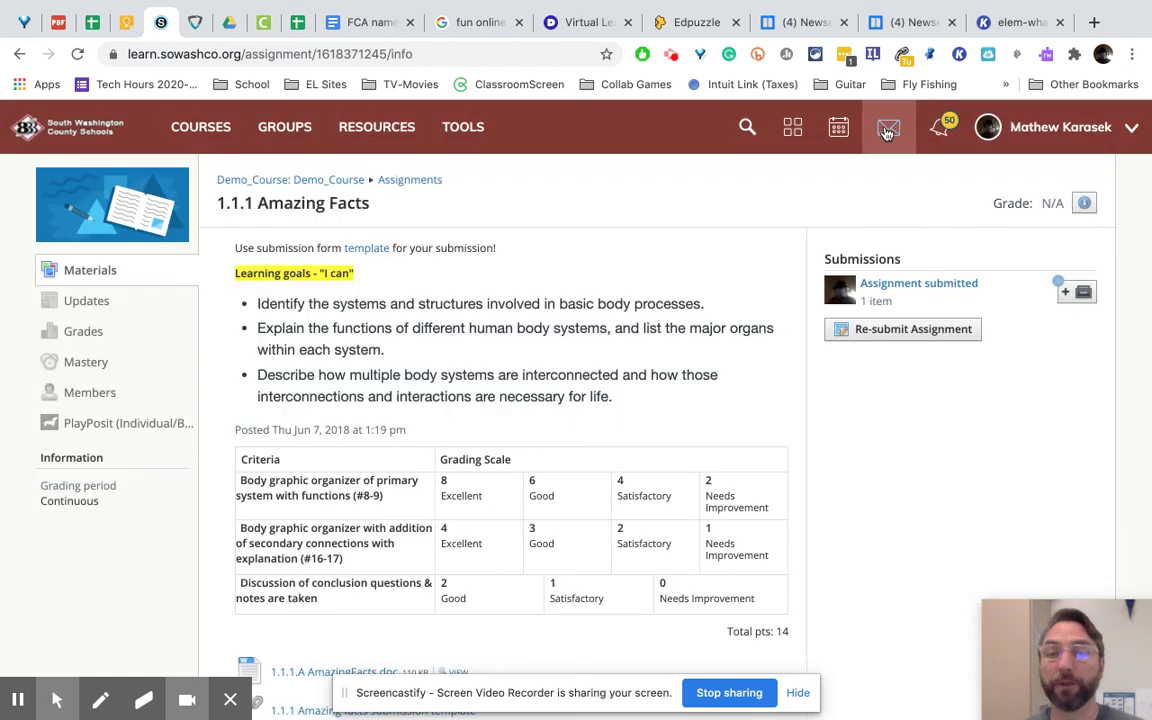
Start a new Schoology message, search recipients by surname, and add the teacher's East Ridge High School account.
{"action": "left_click", "coordinate": [885, 133]}
{"action": "left_click", "coordinate": [840, 183]}
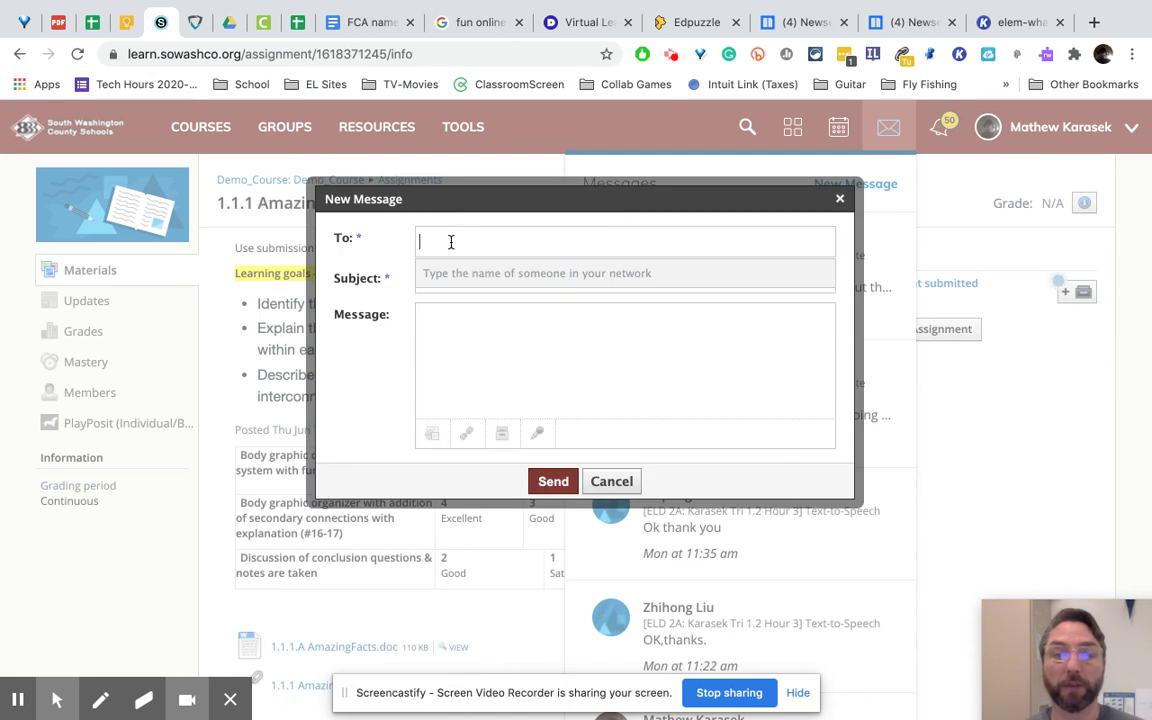
{"action": "type", "text": "karasek"}
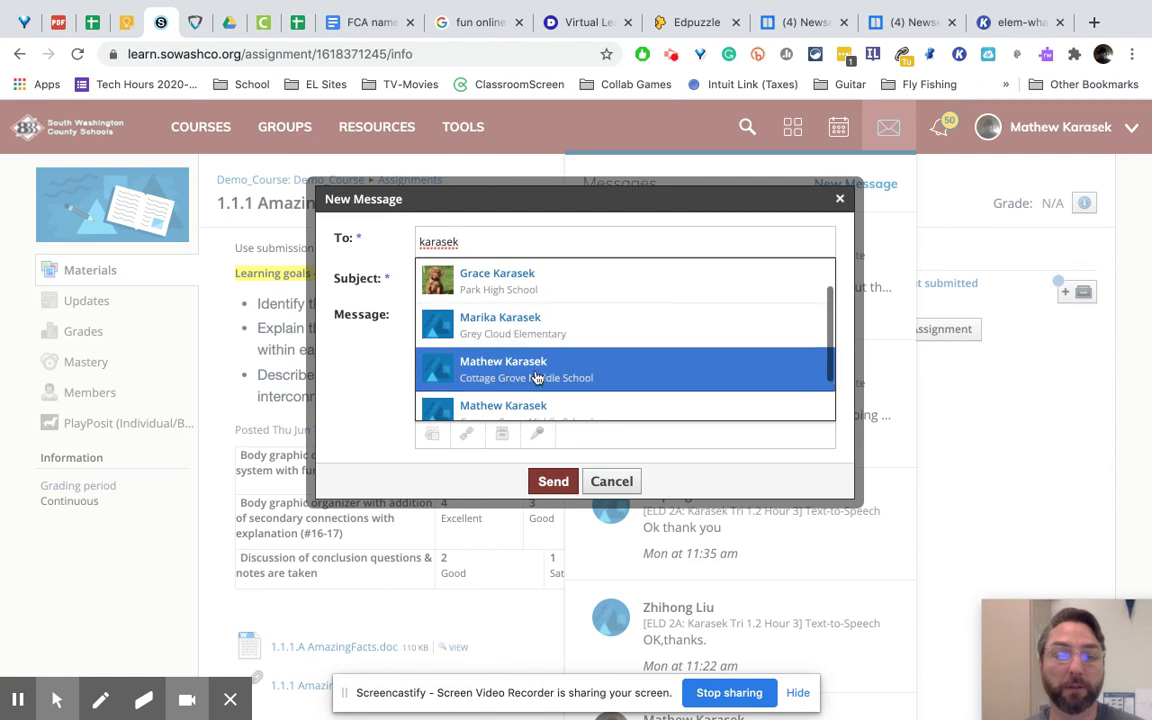
{"action": "scroll", "coordinate": [566, 372], "scroll_direction": "down", "scroll_amount": 1}
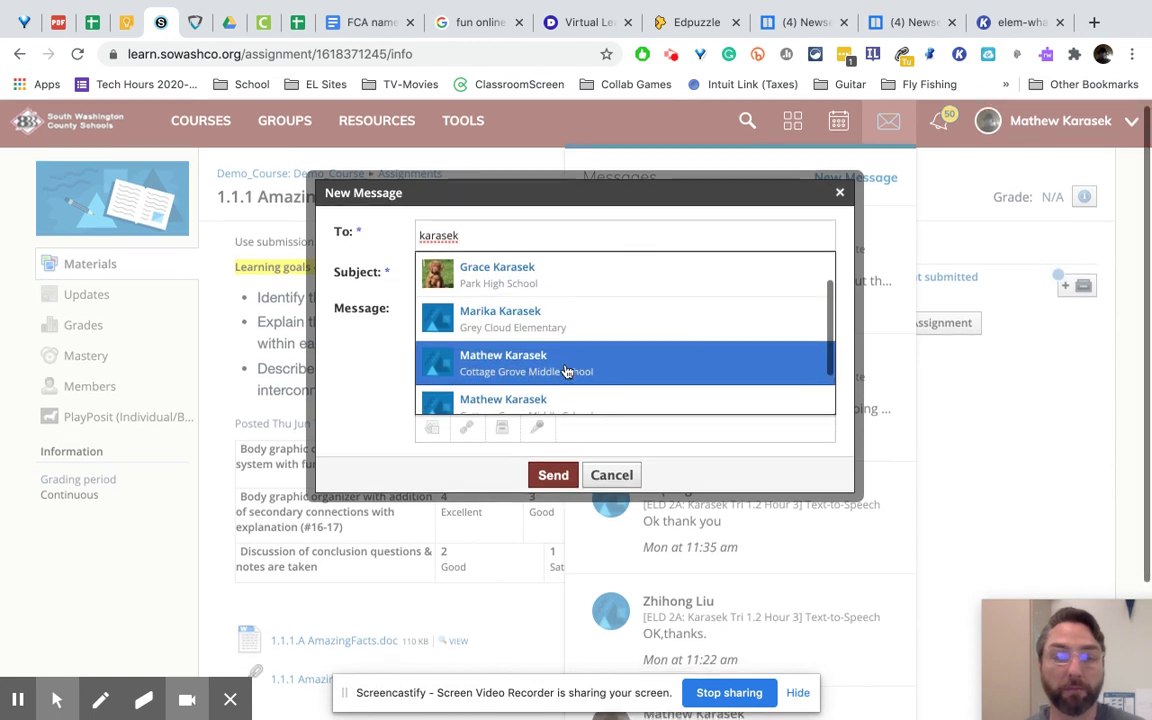
{"action": "scroll", "coordinate": [566, 372], "scroll_direction": "down", "scroll_amount": 3}
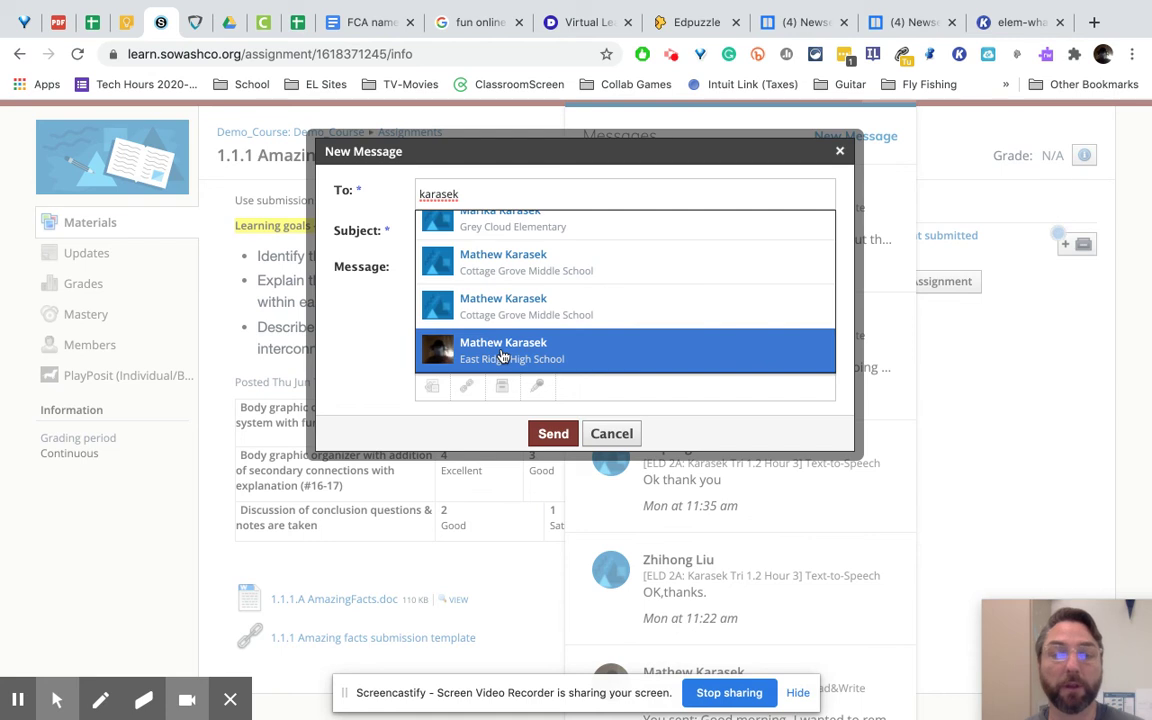
{"action": "left_click", "coordinate": [503, 357]}
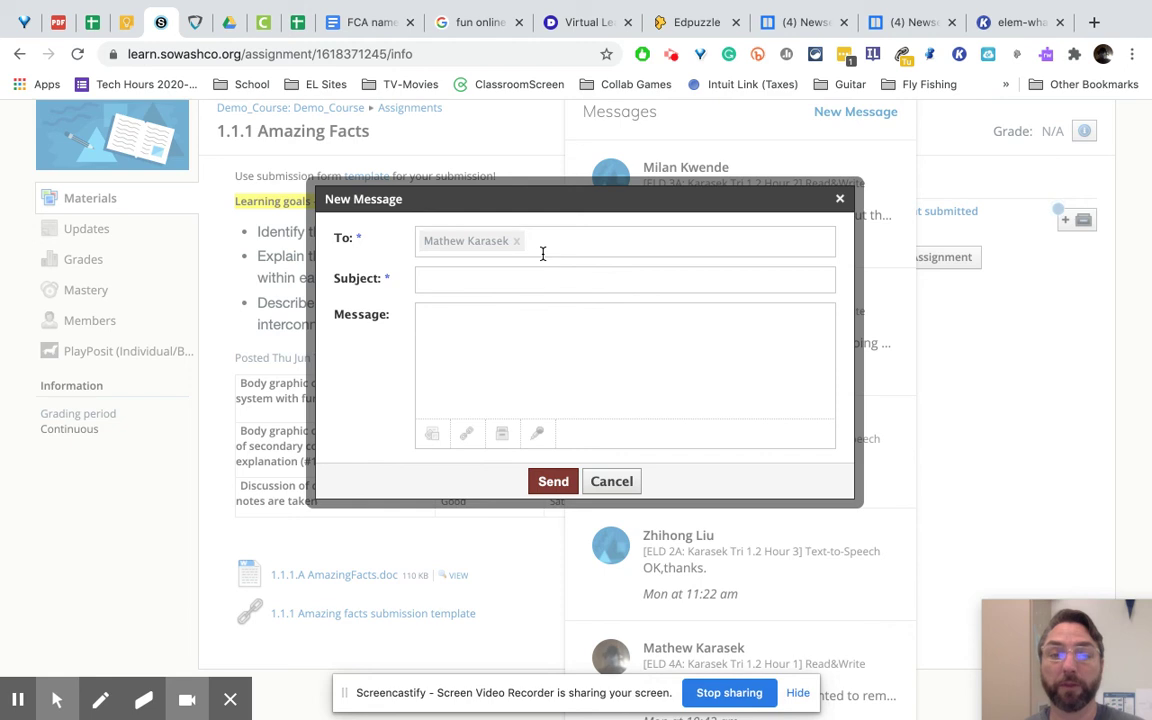
{"action": "left_click", "coordinate": [18, 700]}
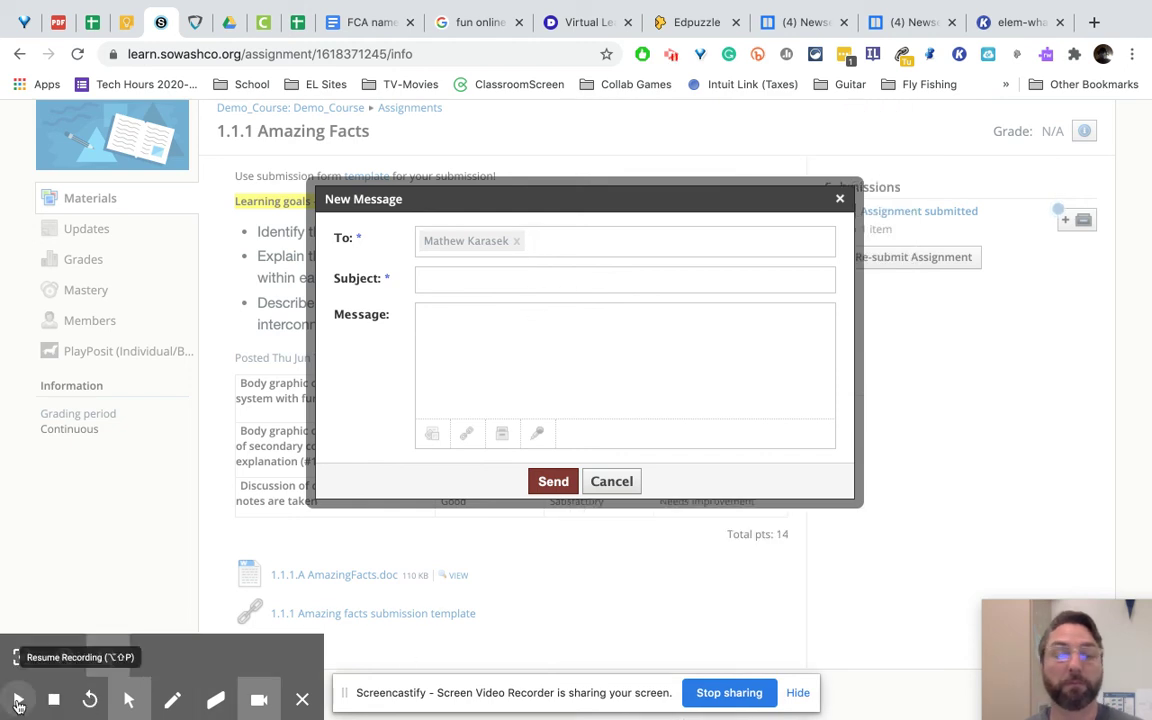
{"action": "left_click", "coordinate": [18, 700]}
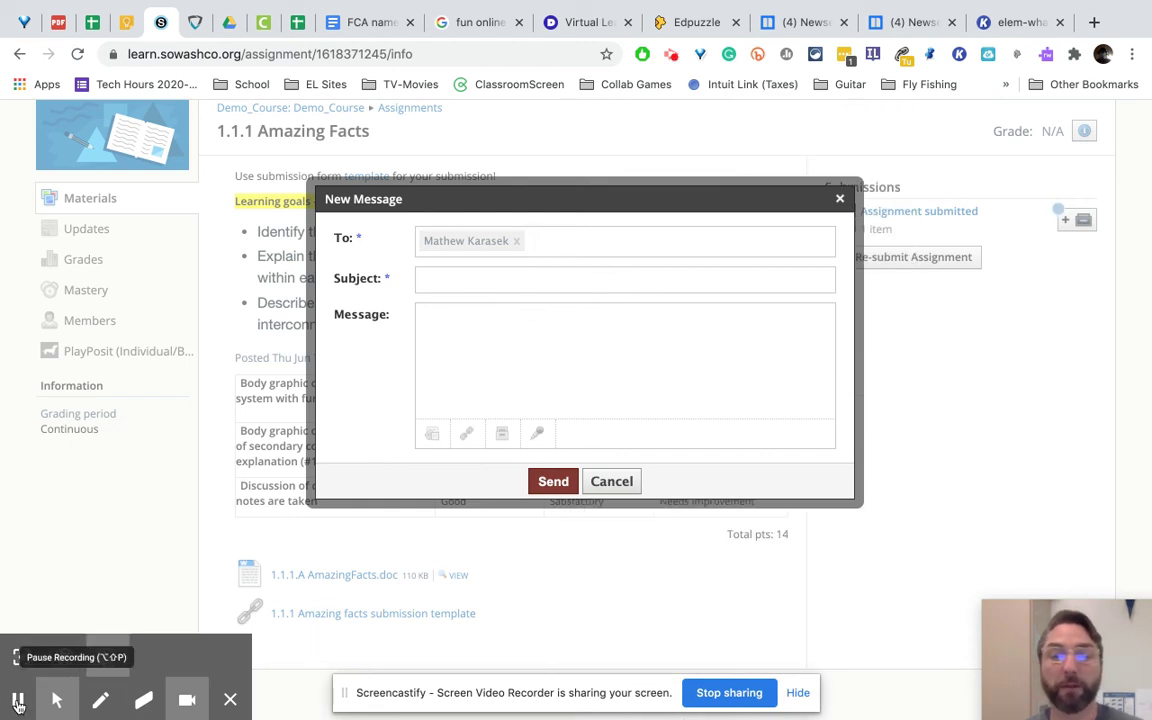